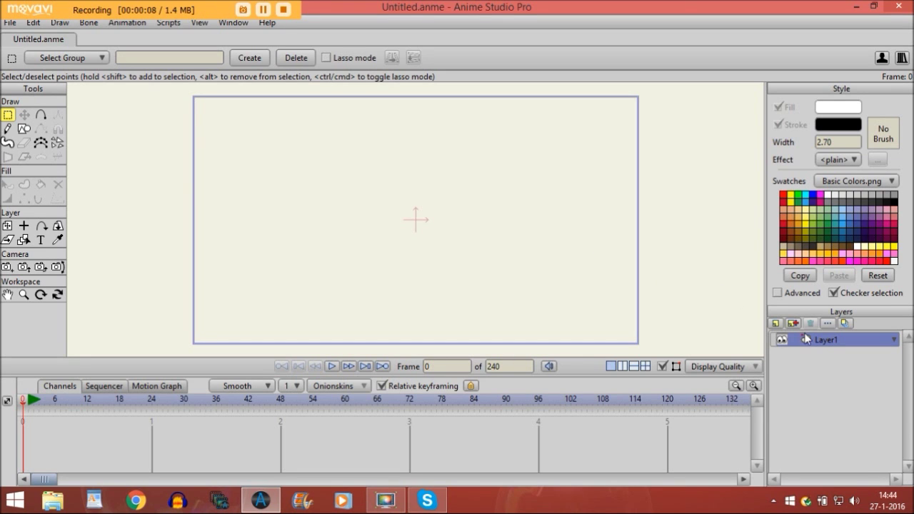
Rename Layer1 to 'Tree' in its layer settings
{"action": "double_click", "coordinate": [807, 339]}
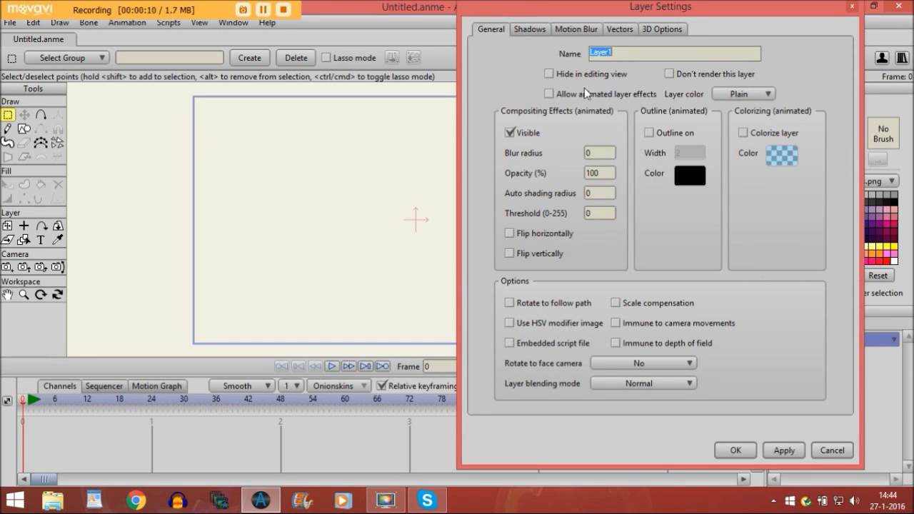
{"action": "key", "text": "Caps_Lock"}
{"action": "type", "text": "Tree"}
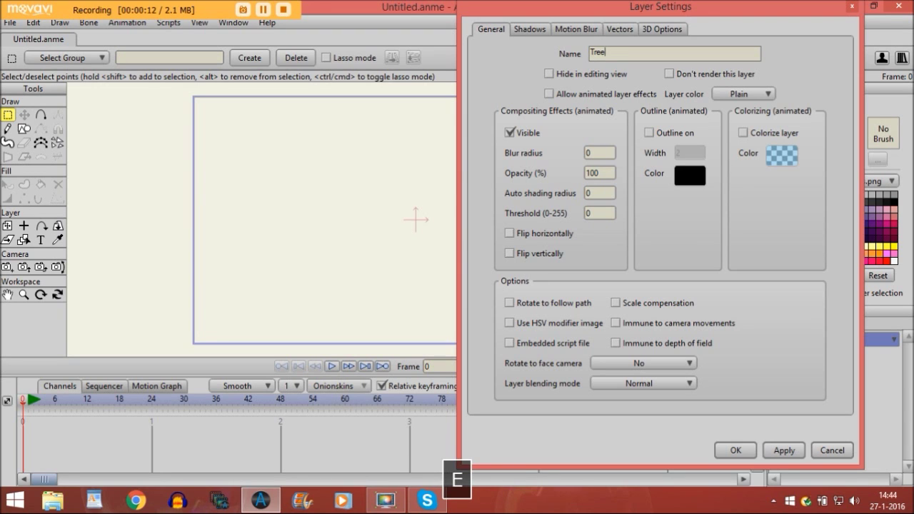
{"action": "left_click", "coordinate": [740, 450]}
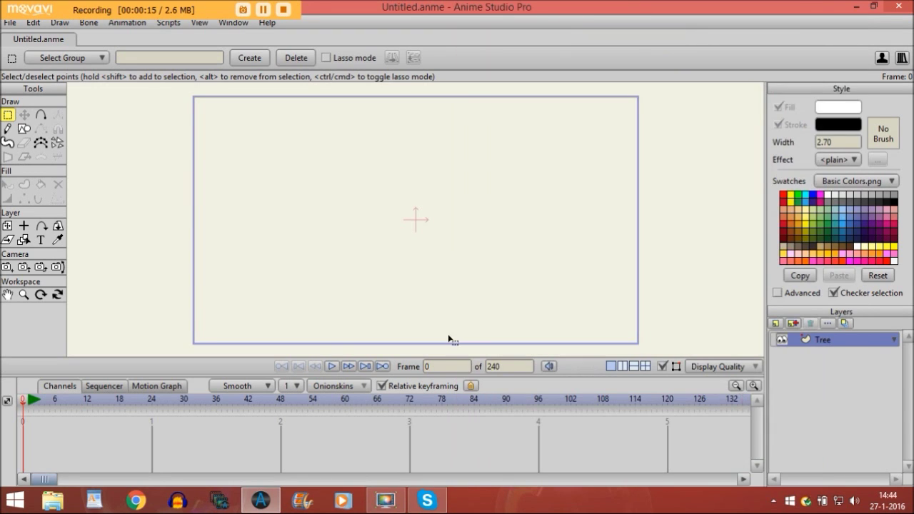
Set the drawing style to a green fill with a 1.5 stroke width
{"action": "left_click", "coordinate": [801, 204]}
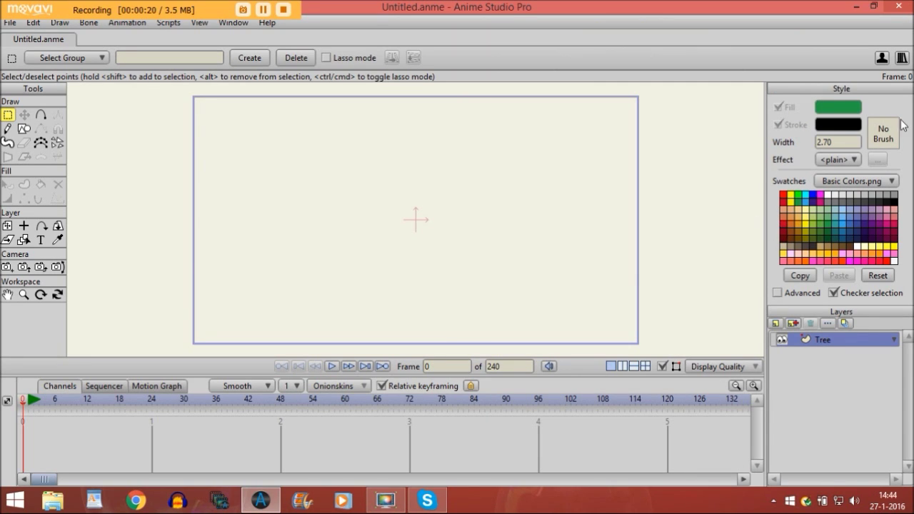
{"action": "left_click", "coordinate": [830, 147]}
{"action": "type", "text": "1.5"}
{"action": "key", "text": "Return"}
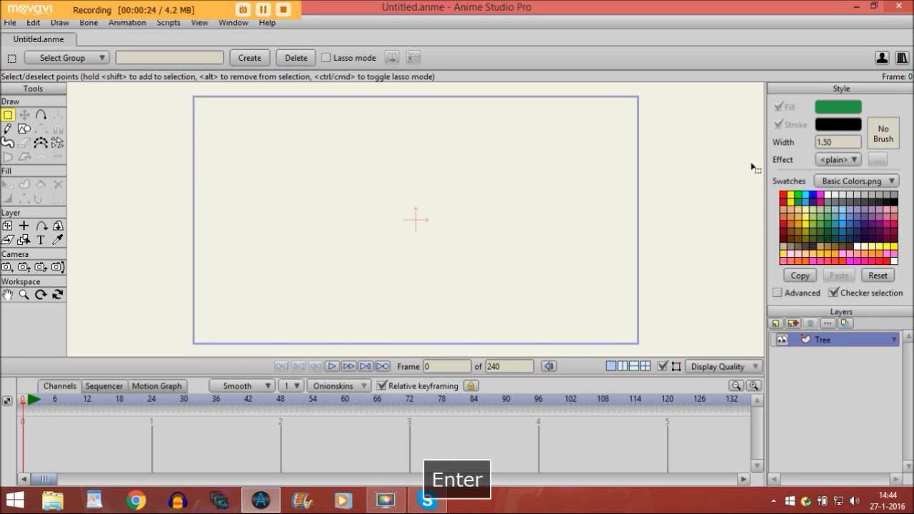
Paint a bumpy green canopy blob in the upper canvas with an enlarged Freehand brush
{"action": "left_click", "coordinate": [8, 144]}
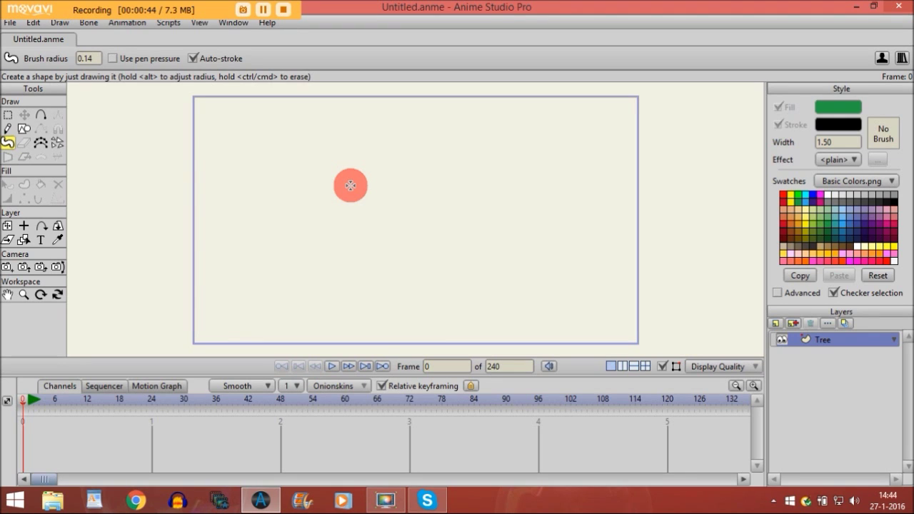
{"action": "key", "text": "alt"}
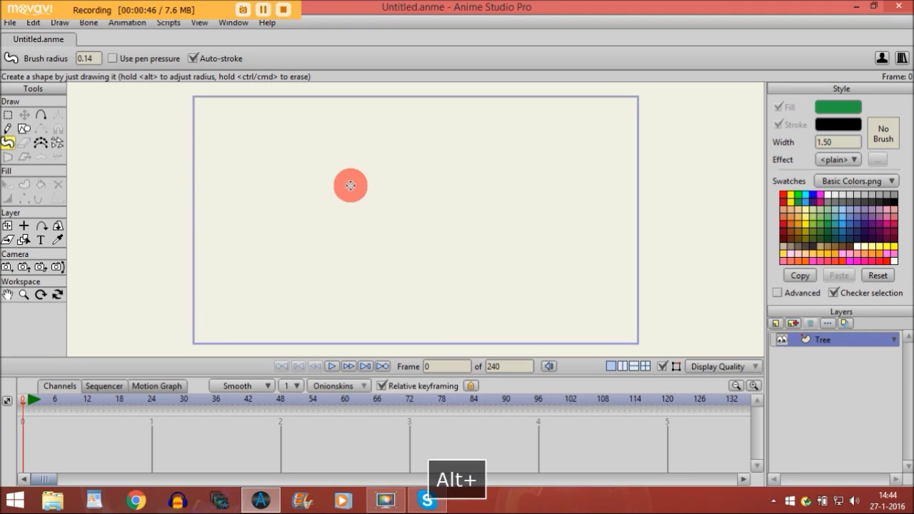
{"action": "mouse_move", "coordinate": [350, 186]}
{"action": "left_mouse_down"}
{"action": "mouse_move", "coordinate": [497, 276]}
{"action": "mouse_move", "coordinate": [311, 230]}
{"action": "mouse_move", "coordinate": [359, 272]}
{"action": "left_mouse_up"}
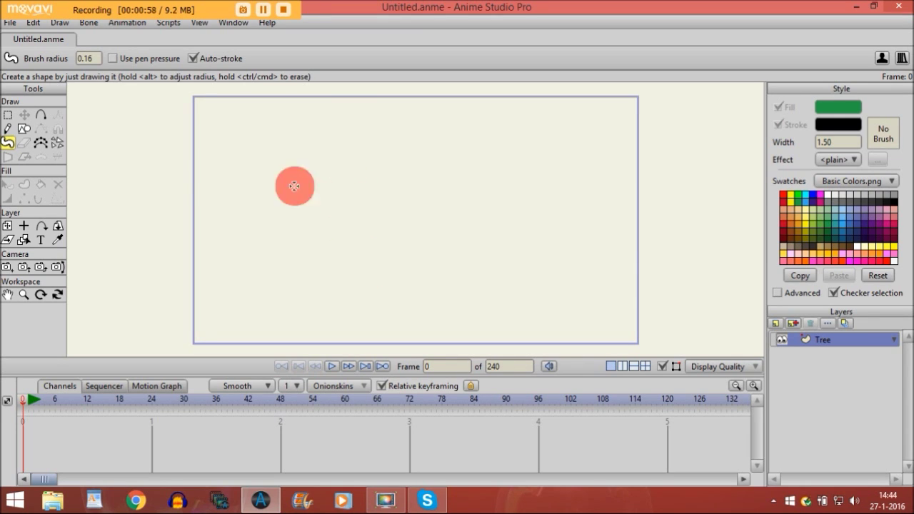
{"action": "mouse_move", "coordinate": [314, 182]}
{"action": "left_mouse_down"}
{"action": "mouse_move", "coordinate": [348, 226]}
{"action": "mouse_move", "coordinate": [431, 229]}
{"action": "mouse_move", "coordinate": [484, 217]}
{"action": "mouse_move", "coordinate": [500, 189]}
{"action": "mouse_move", "coordinate": [500, 163]}
{"action": "mouse_move", "coordinate": [482, 144]}
{"action": "mouse_move", "coordinate": [437, 134]}
{"action": "mouse_move", "coordinate": [349, 139]}
{"action": "mouse_move", "coordinate": [306, 161]}
{"action": "mouse_move", "coordinate": [336, 176]}
{"action": "mouse_move", "coordinate": [331, 192]}
{"action": "mouse_move", "coordinate": [345, 171]}
{"action": "mouse_move", "coordinate": [383, 157]}
{"action": "mouse_move", "coordinate": [470, 174]}
{"action": "mouse_move", "coordinate": [469, 184]}
{"action": "mouse_move", "coordinate": [430, 197]}
{"action": "mouse_move", "coordinate": [361, 198]}
{"action": "mouse_move", "coordinate": [383, 183]}
{"action": "left_mouse_up"}
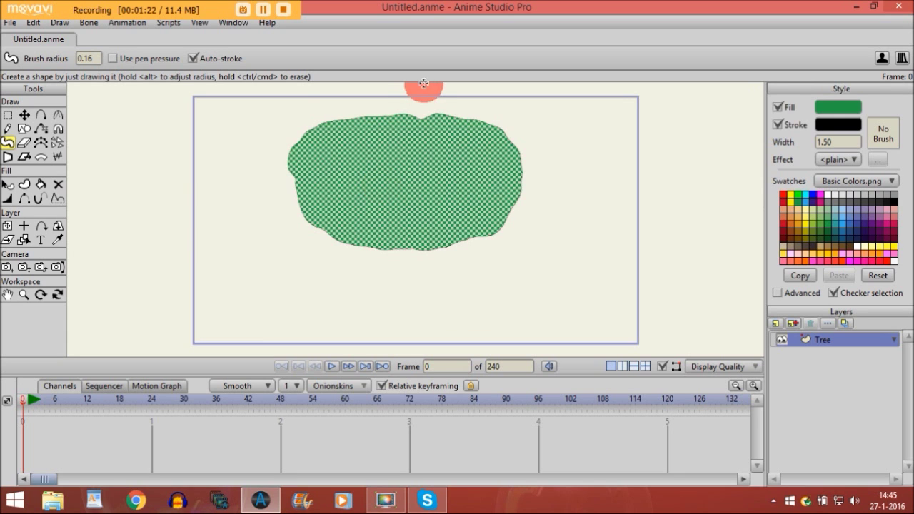
{"action": "left_click", "coordinate": [27, 115]}
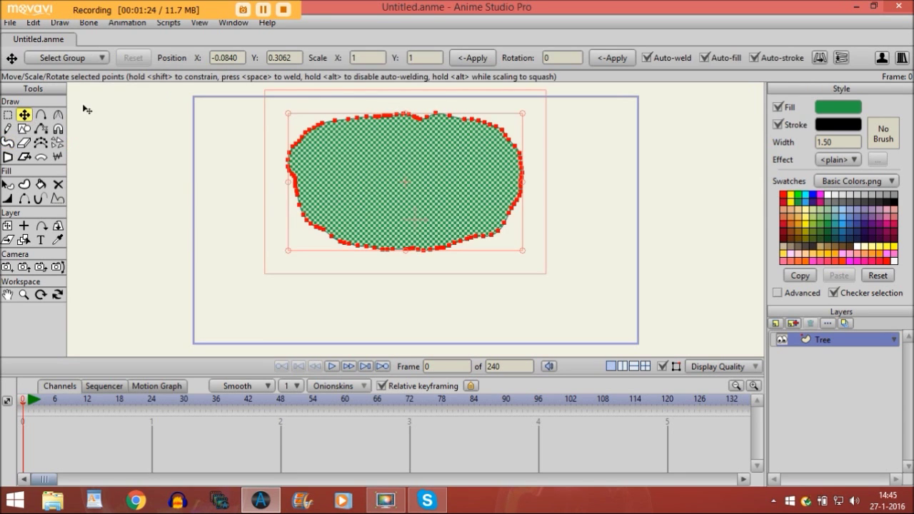
Drag the canopy shape slightly toward the centre and deselect it
{"action": "mouse_move", "coordinate": [367, 178]}
{"action": "left_mouse_down"}
{"action": "mouse_move", "coordinate": [362, 194]}
{"action": "mouse_move", "coordinate": [373, 194]}
{"action": "mouse_move", "coordinate": [374, 175]}
{"action": "left_mouse_up"}
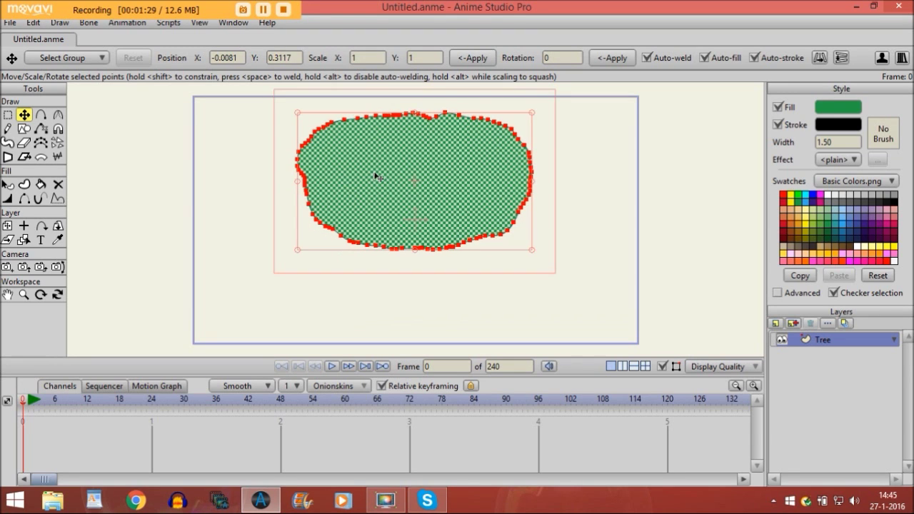
{"action": "left_click", "coordinate": [249, 183]}
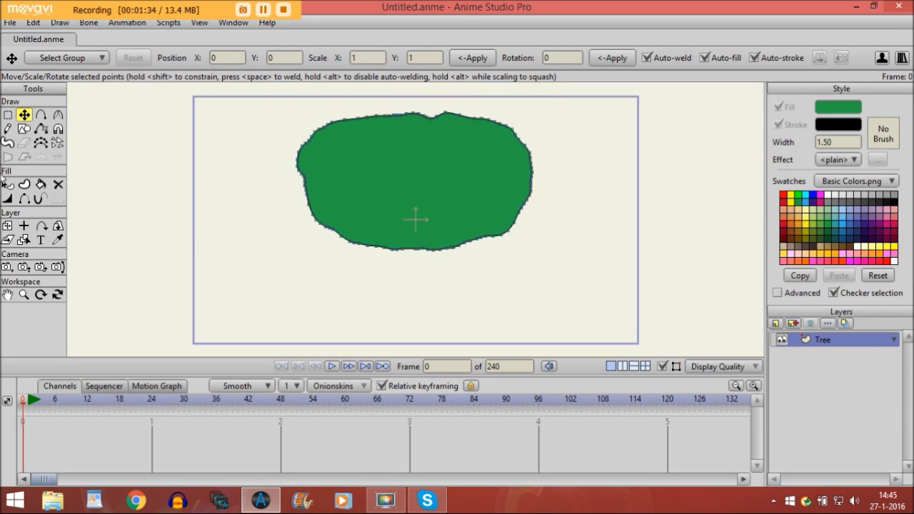
Draw a closed brown trunk outline with three branch tips reaching into the canopy
{"action": "left_click", "coordinate": [44, 117]}
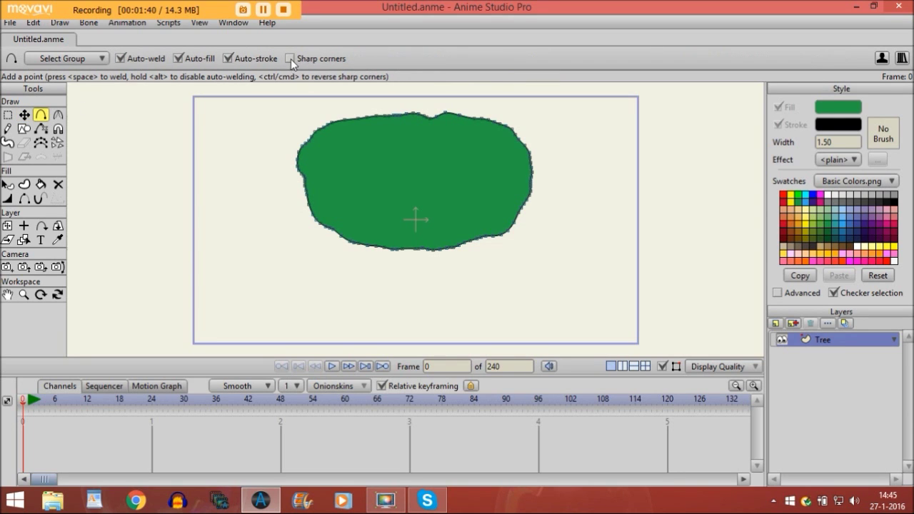
{"action": "left_click", "coordinate": [789, 231]}
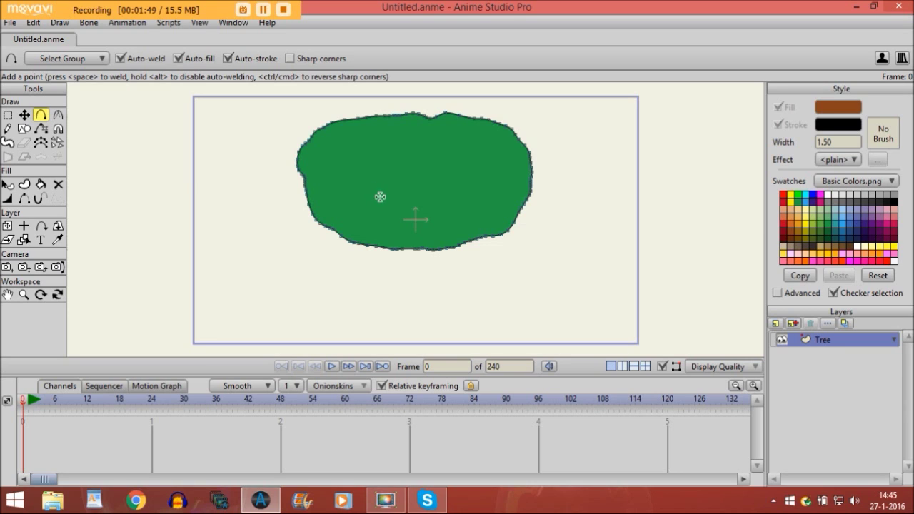
{"action": "left_click_drag", "start_coordinate": [380, 194], "coordinate": [418, 164]}
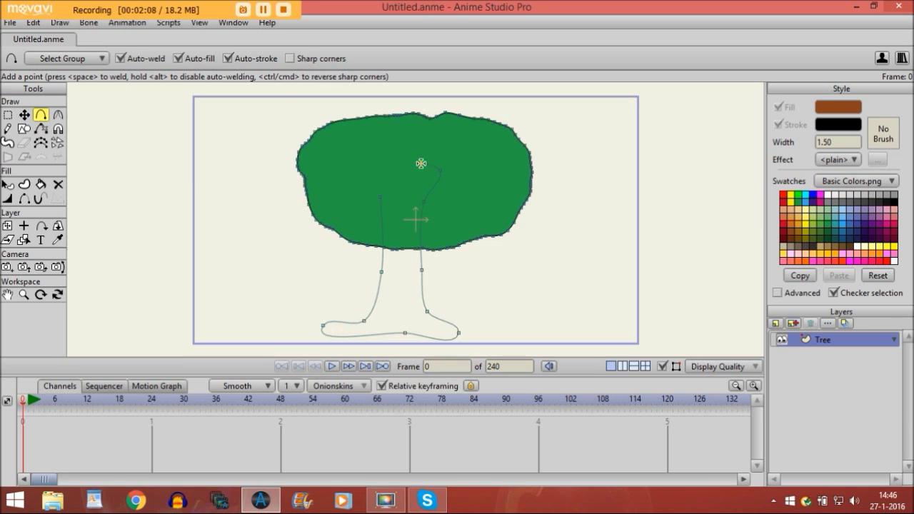
{"action": "left_click_drag", "start_coordinate": [406, 196], "coordinate": [411, 187]}
{"action": "left_click", "coordinate": [403, 158]}
{"action": "left_click", "coordinate": [386, 160]}
{"action": "left_click", "coordinate": [357, 174]}
{"action": "left_click", "coordinate": [378, 195]}
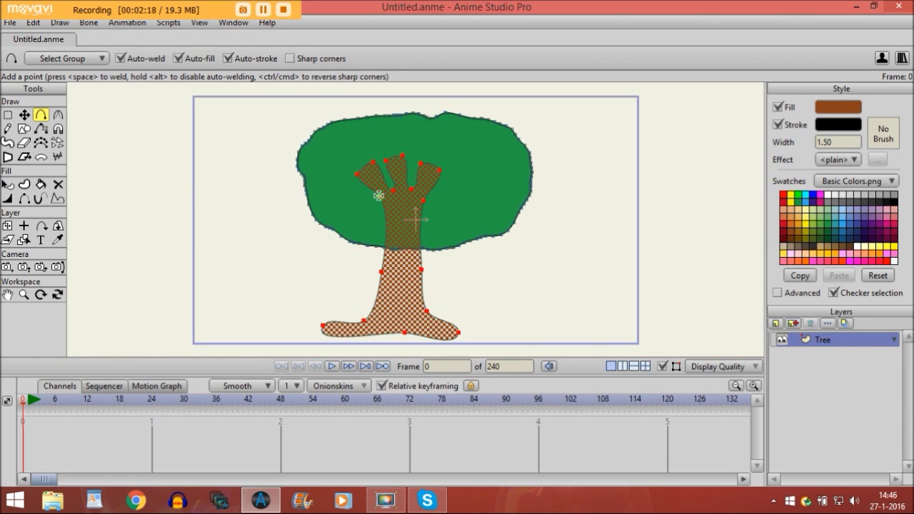
{"action": "left_click", "coordinate": [24, 115]}
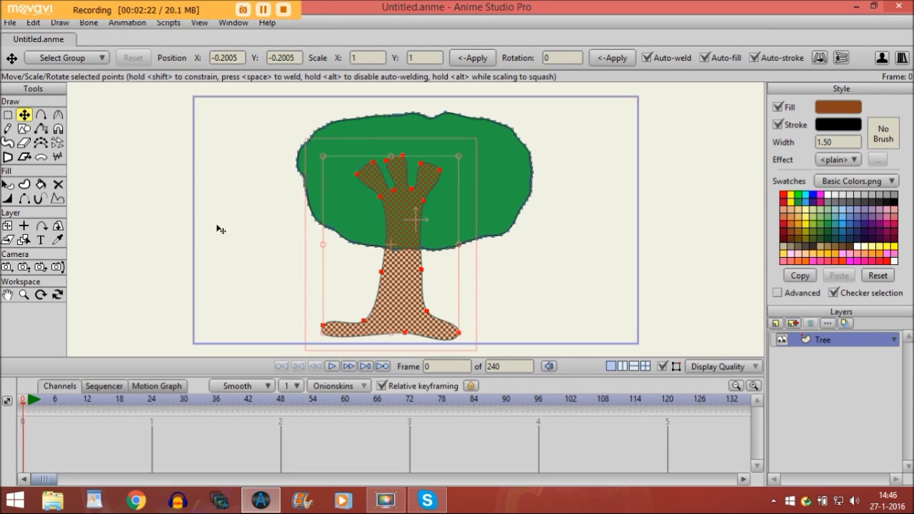
{"action": "left_click", "coordinate": [270, 206]}
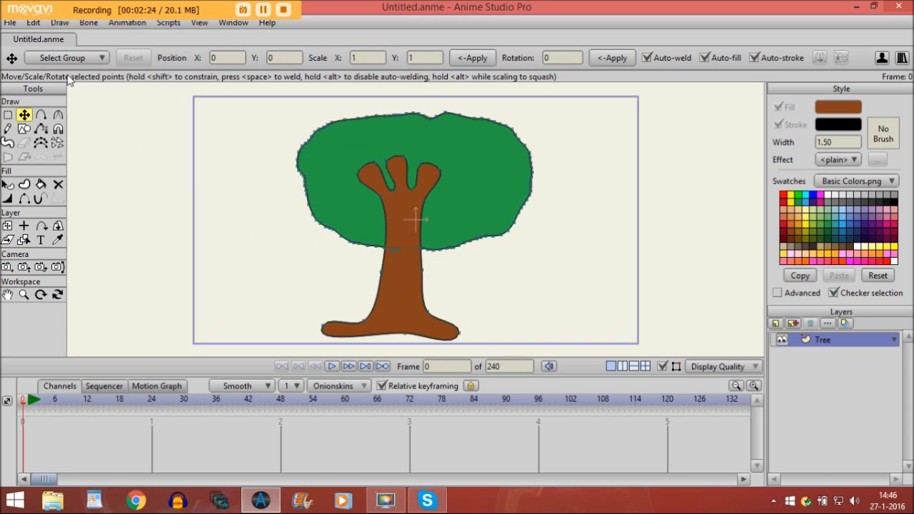
Sharpen the branch tip corners and both trunk base corners with the Curvature tool
{"action": "left_click", "coordinate": [58, 114]}
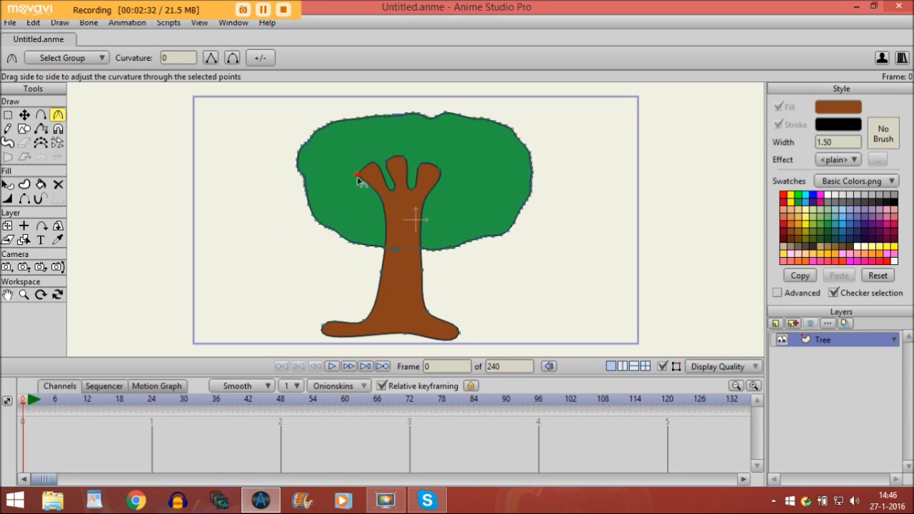
{"action": "left_click_drag", "start_coordinate": [359, 178], "coordinate": [302, 184]}
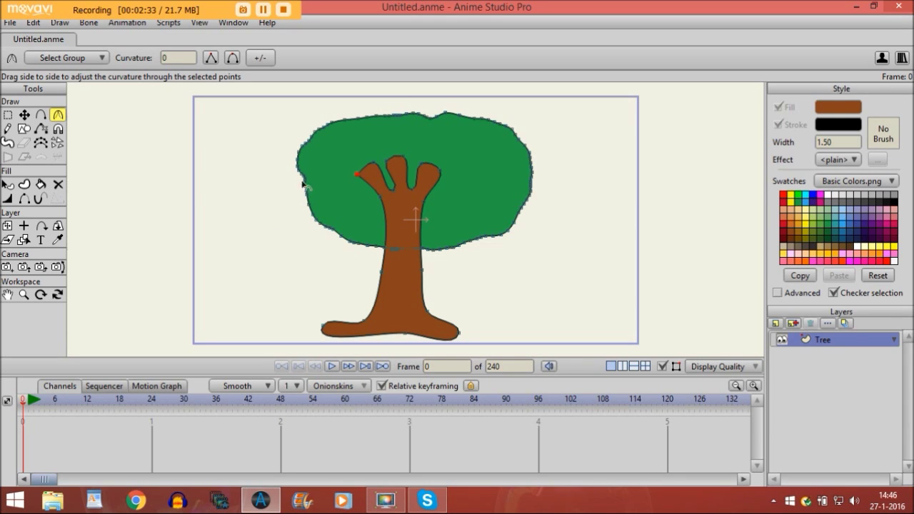
{"action": "left_click", "coordinate": [373, 164]}
{"action": "left_click", "coordinate": [392, 190]}
{"action": "left_click", "coordinate": [385, 161]}
{"action": "left_click", "coordinate": [404, 156]}
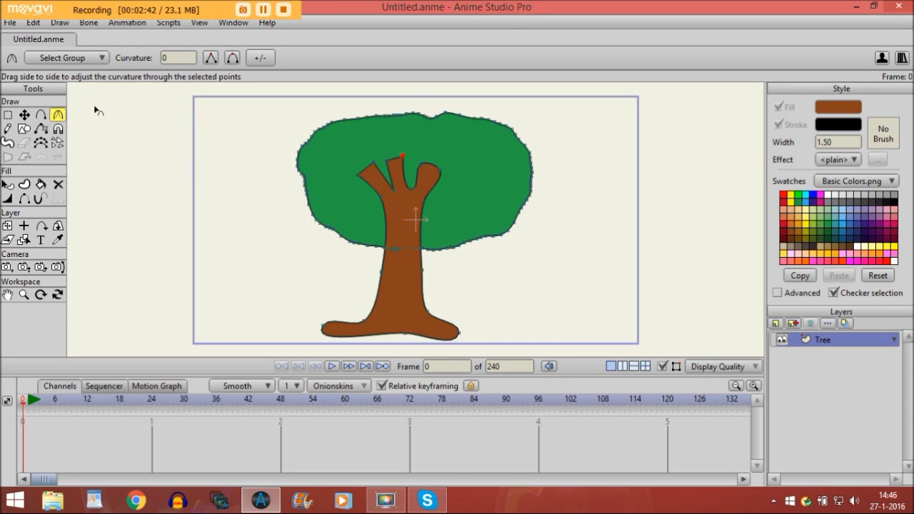
{"action": "left_click", "coordinate": [411, 189]}
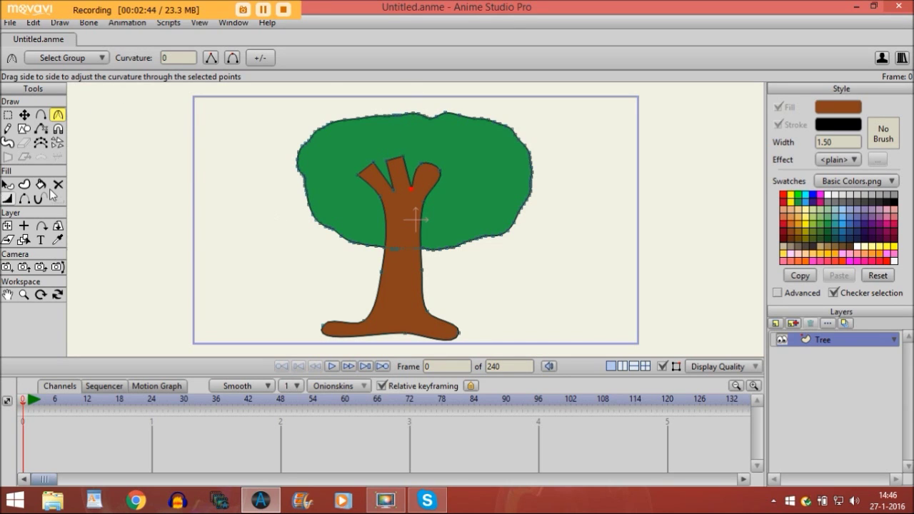
{"action": "left_click", "coordinate": [419, 164]}
{"action": "left_click", "coordinate": [439, 171]}
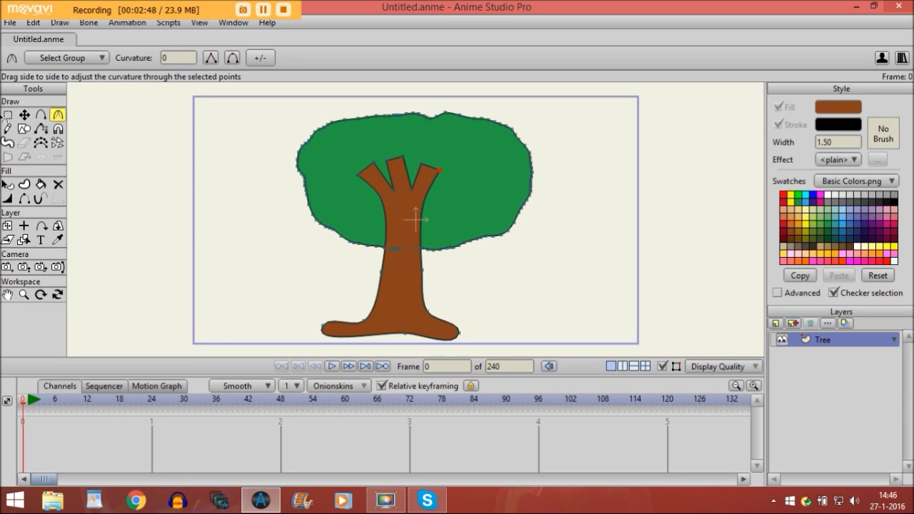
{"action": "left_click_drag", "start_coordinate": [463, 341], "coordinate": [442, 343]}
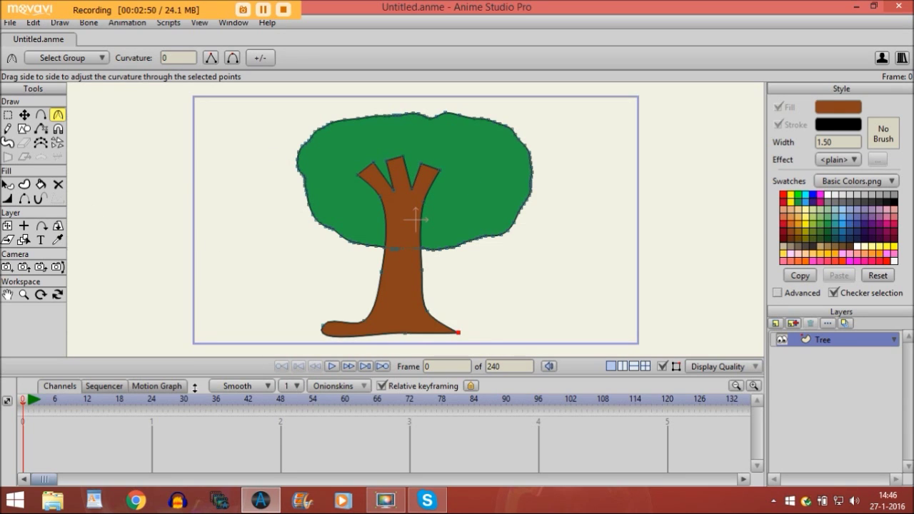
{"action": "left_click_drag", "start_coordinate": [318, 334], "coordinate": [300, 336]}
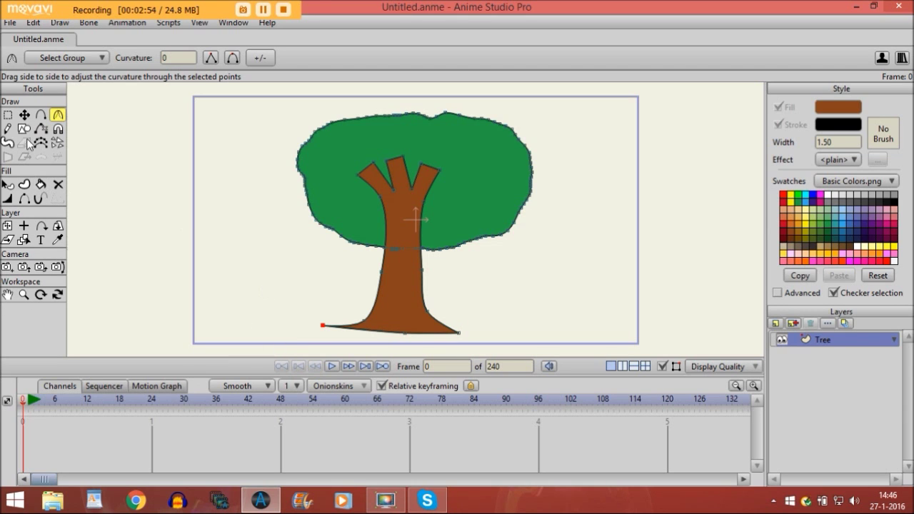
Adjust trunk points: pull in the base's left tip, nudge the right edge, raise branch tips
{"action": "left_click", "coordinate": [24, 115]}
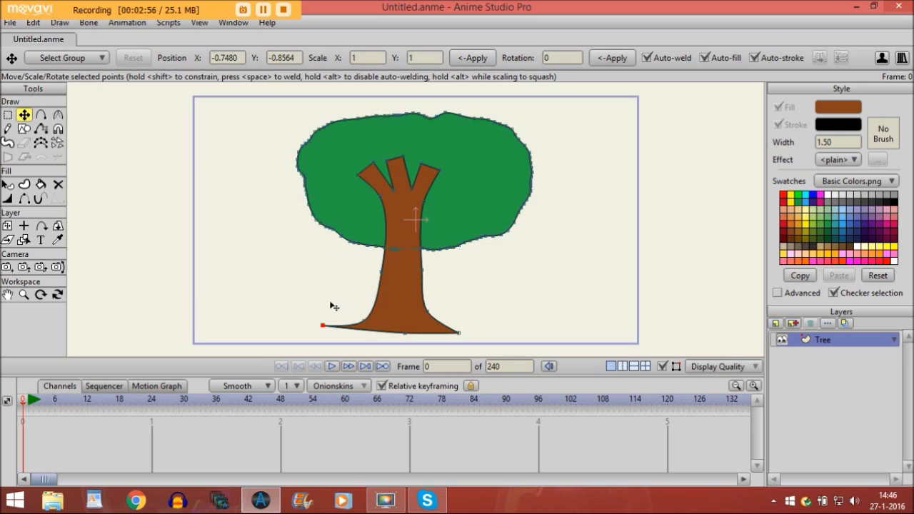
{"action": "left_click_drag", "start_coordinate": [327, 327], "coordinate": [343, 334]}
{"action": "left_click_drag", "start_coordinate": [425, 287], "coordinate": [421, 286]}
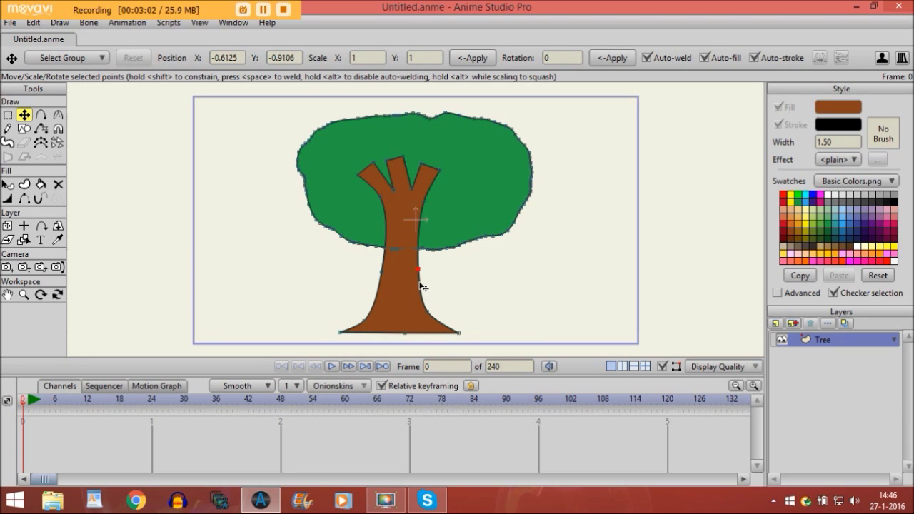
{"action": "left_click", "coordinate": [375, 196]}
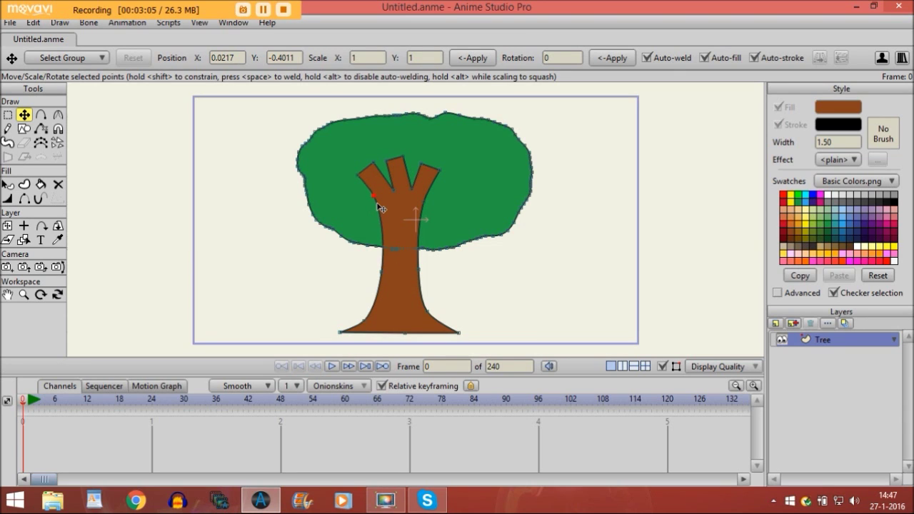
{"action": "left_click", "coordinate": [369, 315]}
{"action": "left_click_drag", "start_coordinate": [404, 161], "coordinate": [372, 163]}
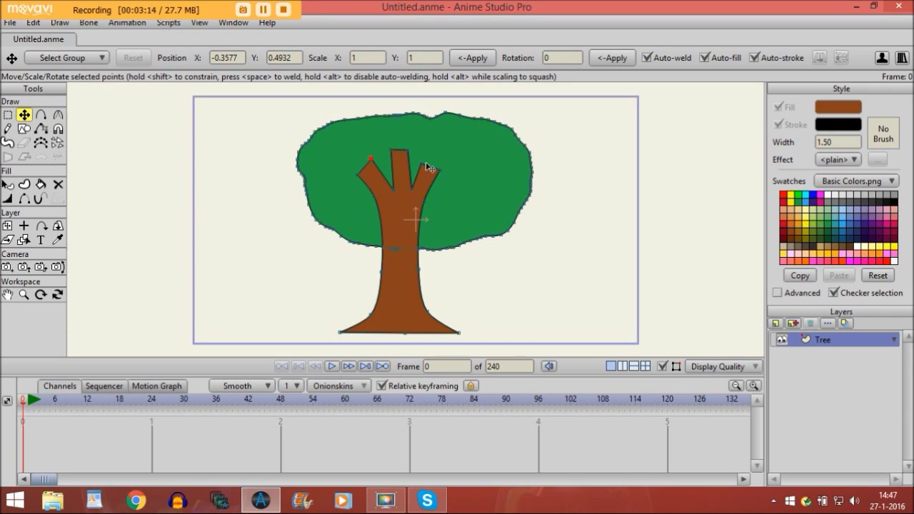
{"action": "left_click", "coordinate": [420, 158]}
{"action": "left_click_drag", "start_coordinate": [439, 170], "coordinate": [442, 165]}
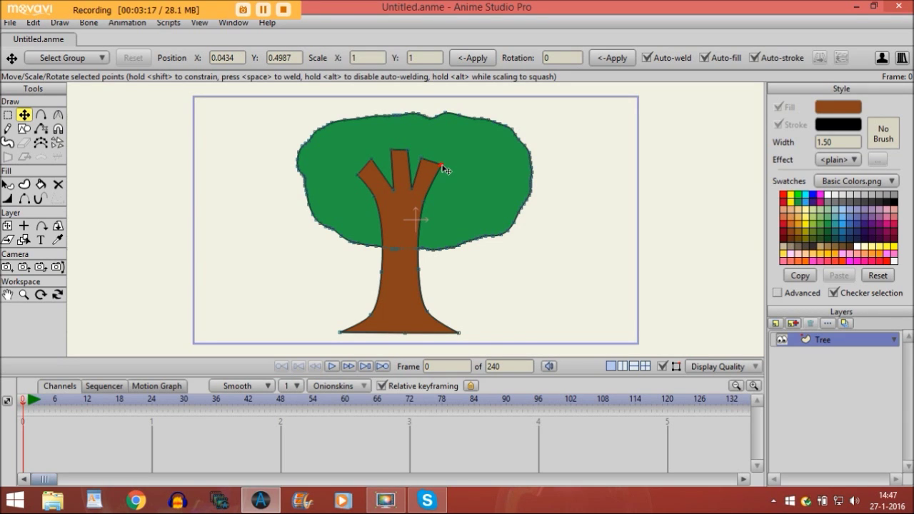
Move the whole canopy outline up and to the left above the branches
{"action": "double_click", "coordinate": [469, 198]}
{"action": "left_click_drag", "start_coordinate": [467, 195], "coordinate": [450, 164]}
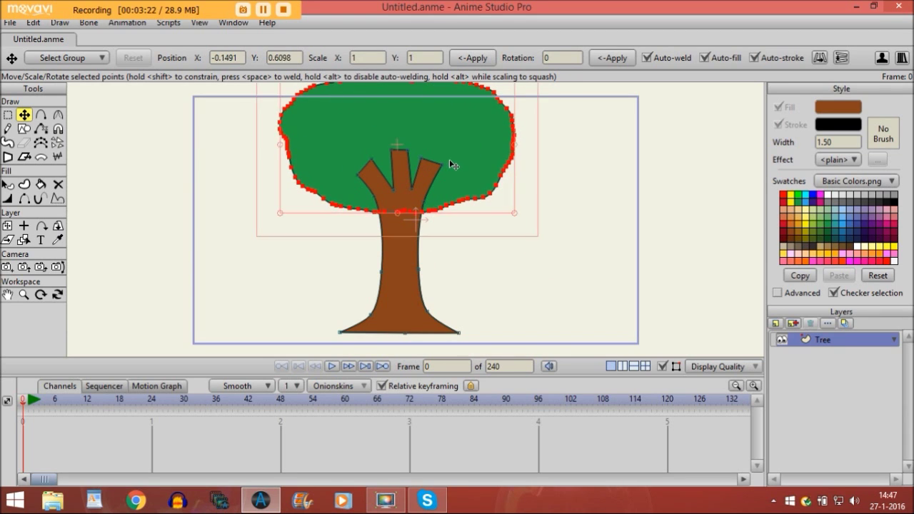
{"action": "left_click", "coordinate": [7, 294]}
Pan and zoom in close on the lower trunk and its flared base
{"action": "left_click_drag", "start_coordinate": [295, 263], "coordinate": [287, 225]}
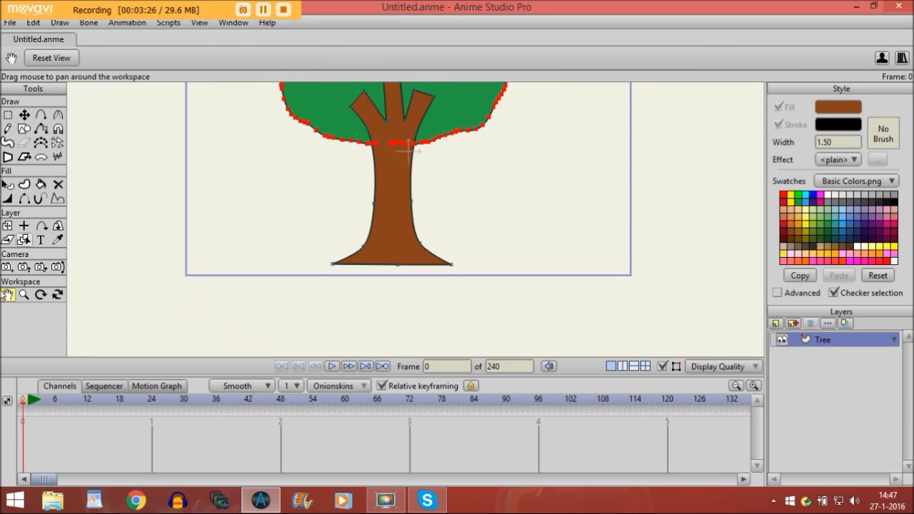
{"action": "left_click", "coordinate": [23, 294]}
{"action": "left_click_drag", "start_coordinate": [261, 232], "coordinate": [510, 281]}
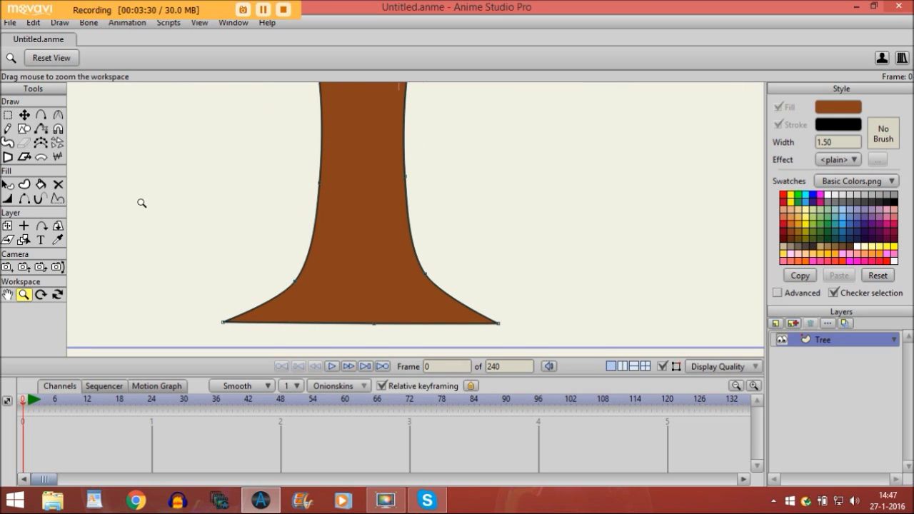
{"action": "left_click", "coordinate": [42, 115]}
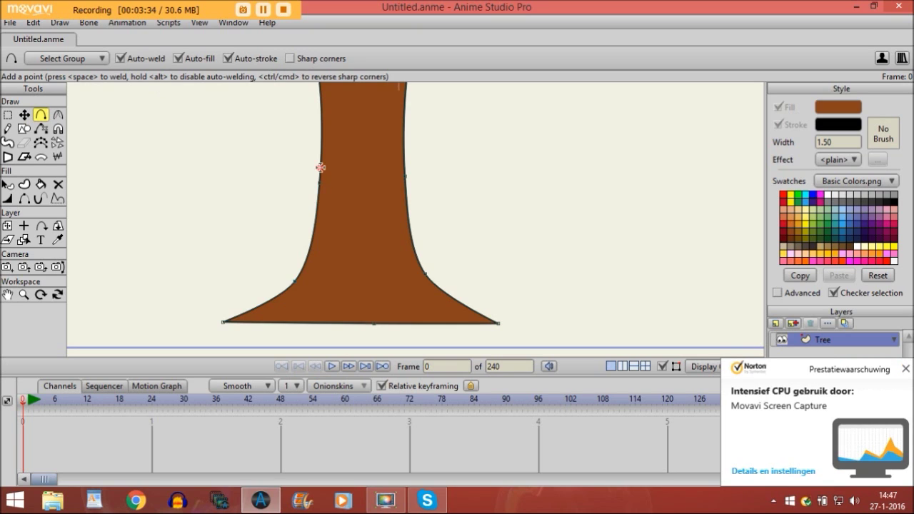
Dismiss the antivirus notification and draw a dark-stroked bark curve in the trunk's lower left
{"action": "left_click", "coordinate": [905, 368]}
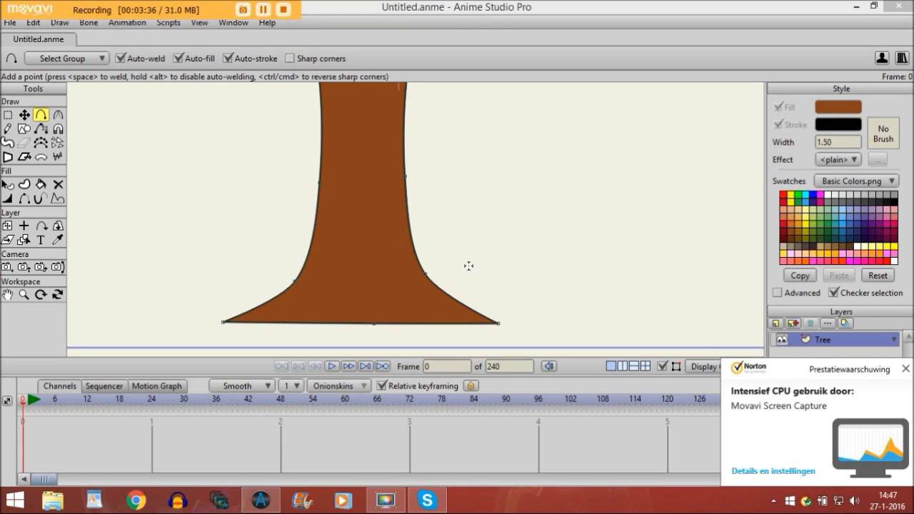
{"action": "left_click_drag", "start_coordinate": [330, 227], "coordinate": [281, 311]}
{"action": "left_click", "coordinate": [305, 262]}
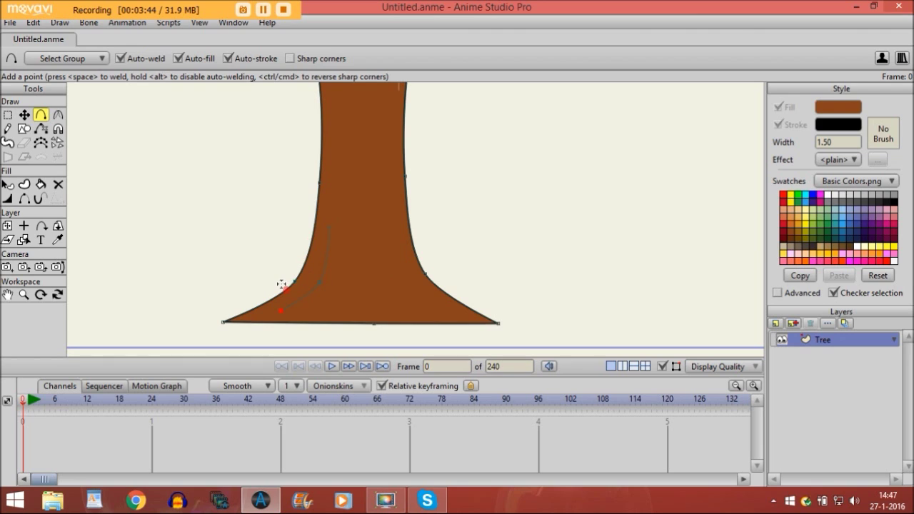
{"action": "left_click", "coordinate": [41, 184]}
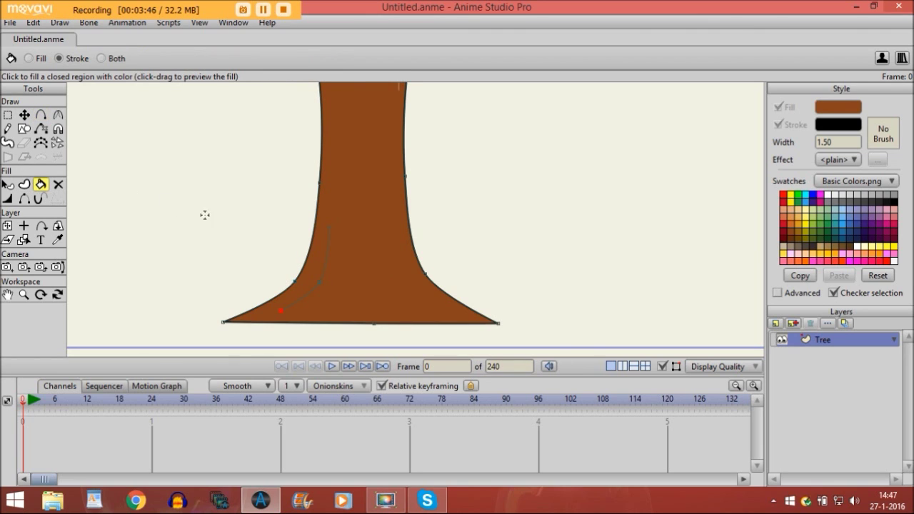
{"action": "left_click", "coordinate": [327, 262]}
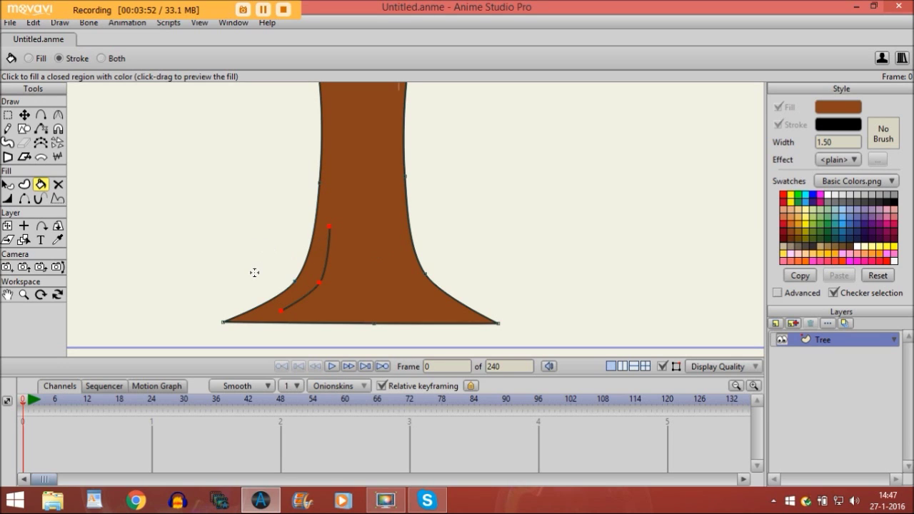
Thicken the bark line around its middle point with Line Width
{"action": "left_click", "coordinate": [25, 115]}
{"action": "left_click", "coordinate": [320, 284]}
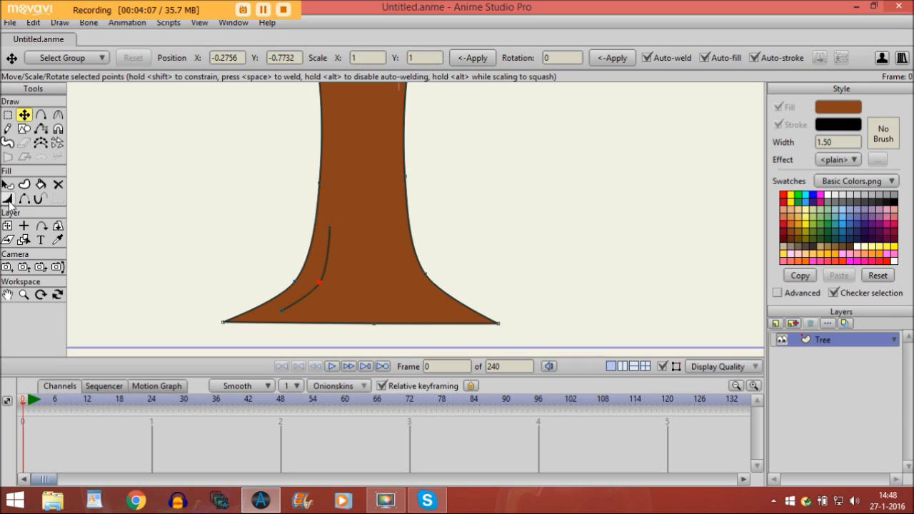
{"action": "left_click", "coordinate": [9, 200]}
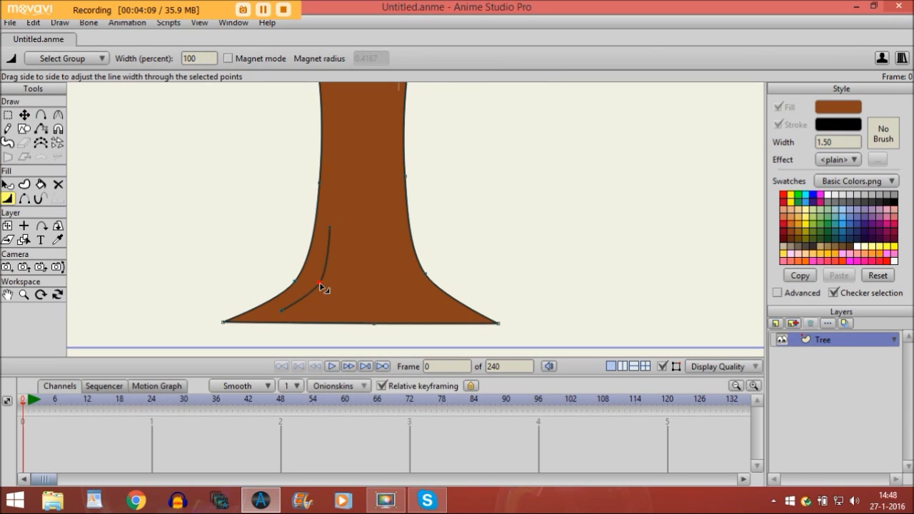
{"action": "left_click_drag", "start_coordinate": [319, 282], "coordinate": [427, 312]}
Lower the bark stroke's alpha in the Color Picker to make it semi-transparent
{"action": "left_click", "coordinate": [7, 185]}
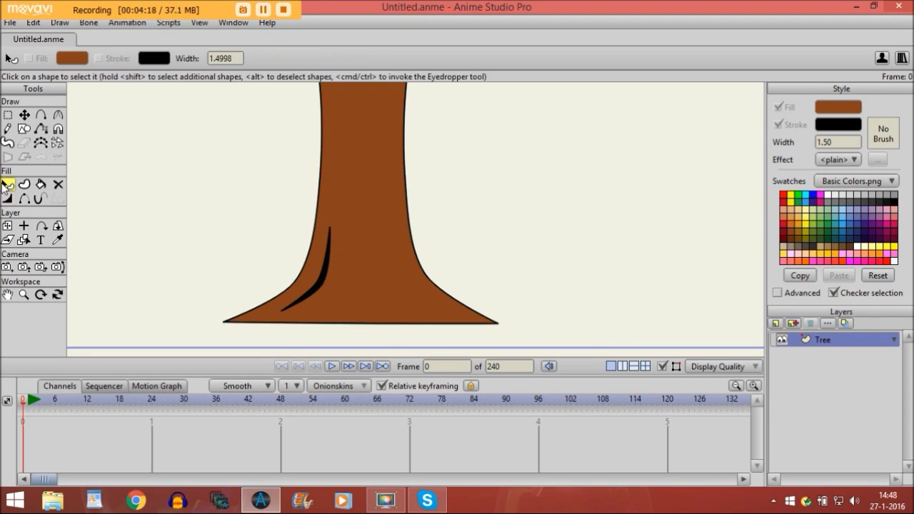
{"action": "left_click", "coordinate": [321, 285]}
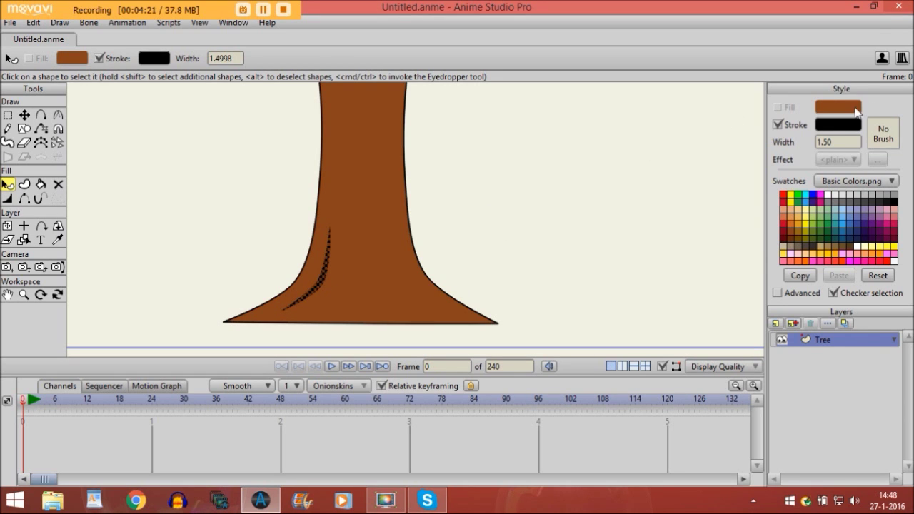
{"action": "left_click", "coordinate": [840, 126]}
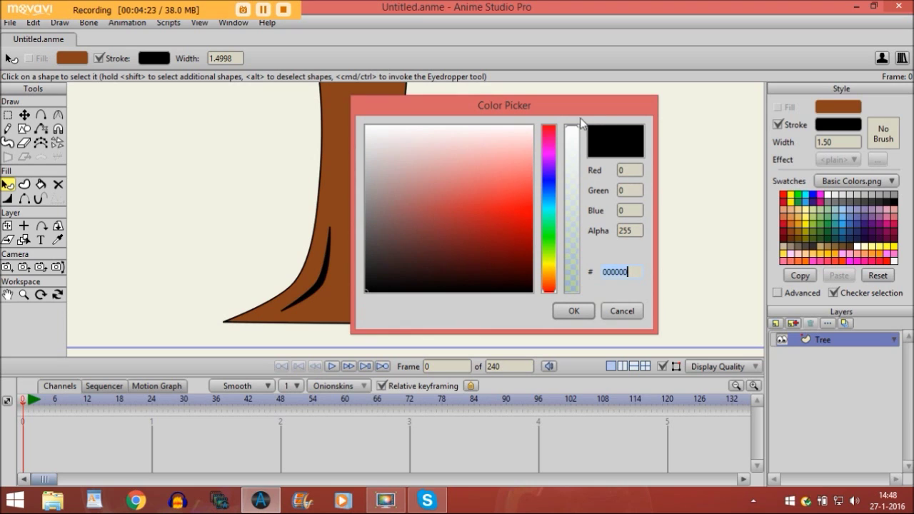
{"action": "left_click_drag", "start_coordinate": [572, 134], "coordinate": [572, 202]}
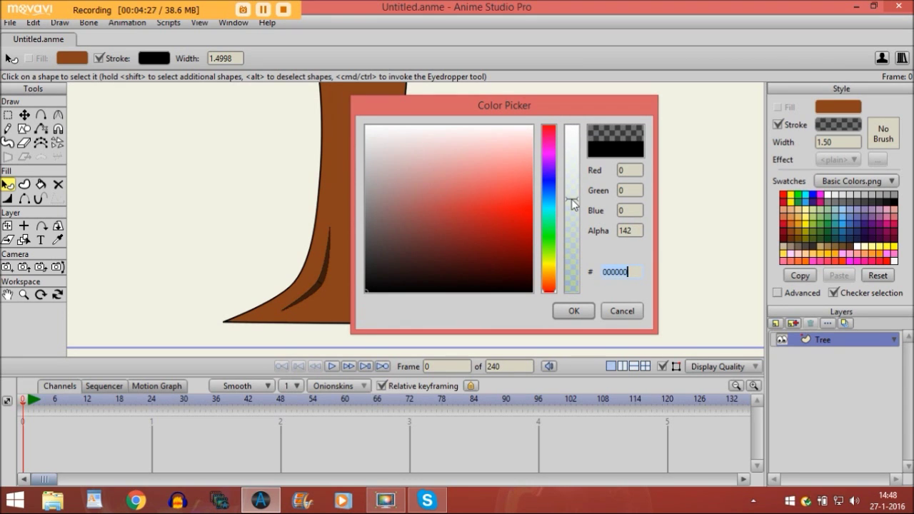
{"action": "left_click", "coordinate": [574, 312]}
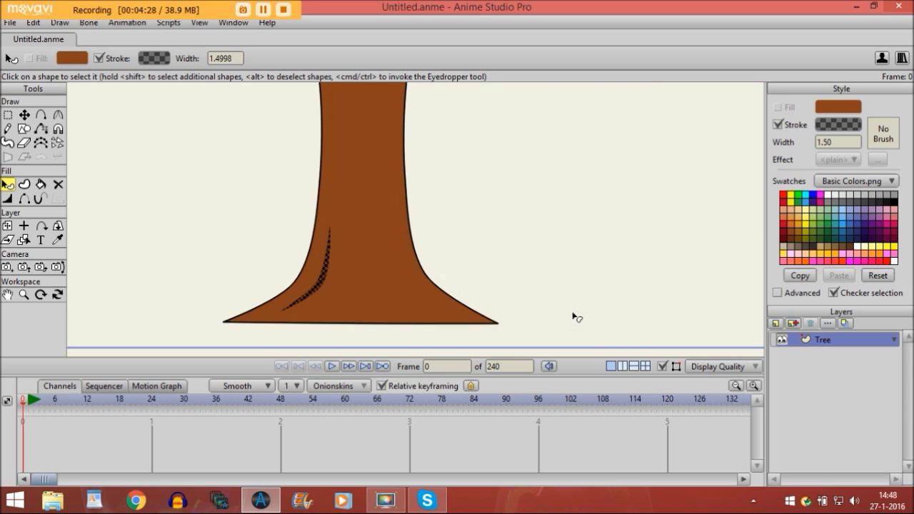
{"action": "left_click", "coordinate": [99, 161]}
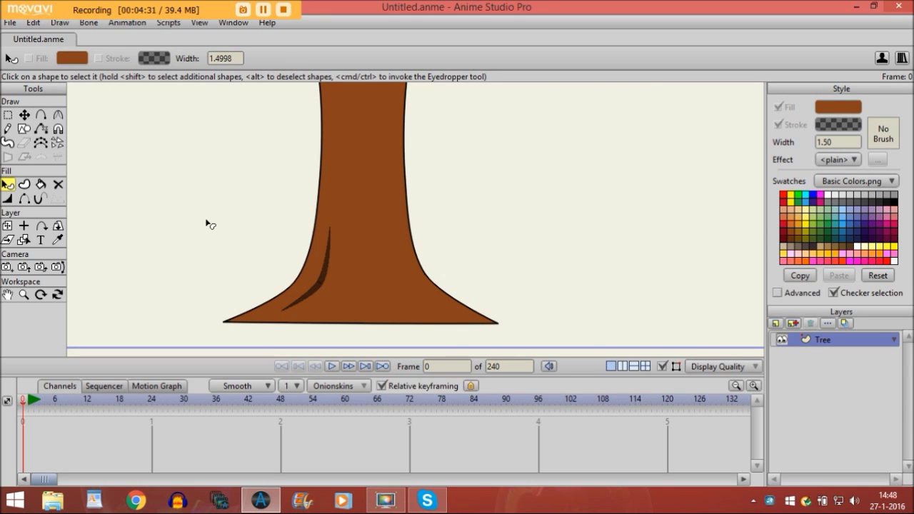
Select all points of the bark line and copy it
{"action": "left_click", "coordinate": [24, 117]}
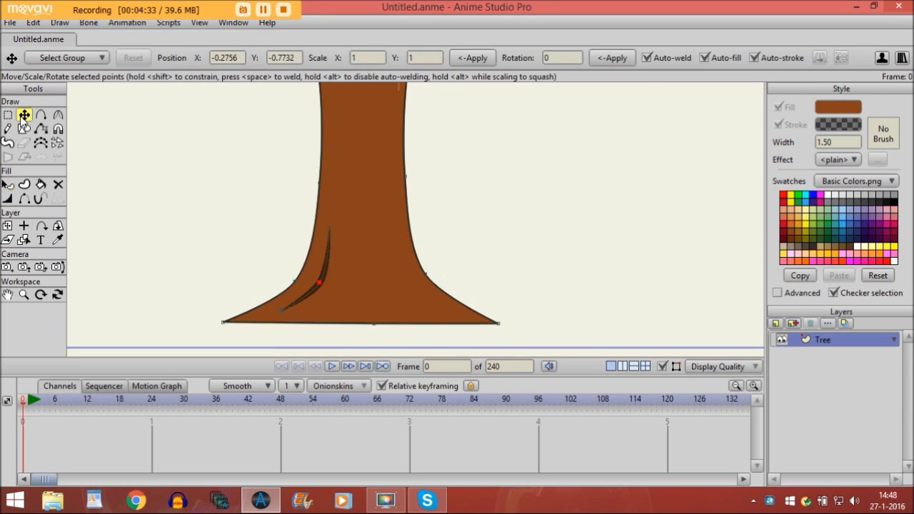
{"action": "double_click", "coordinate": [329, 271]}
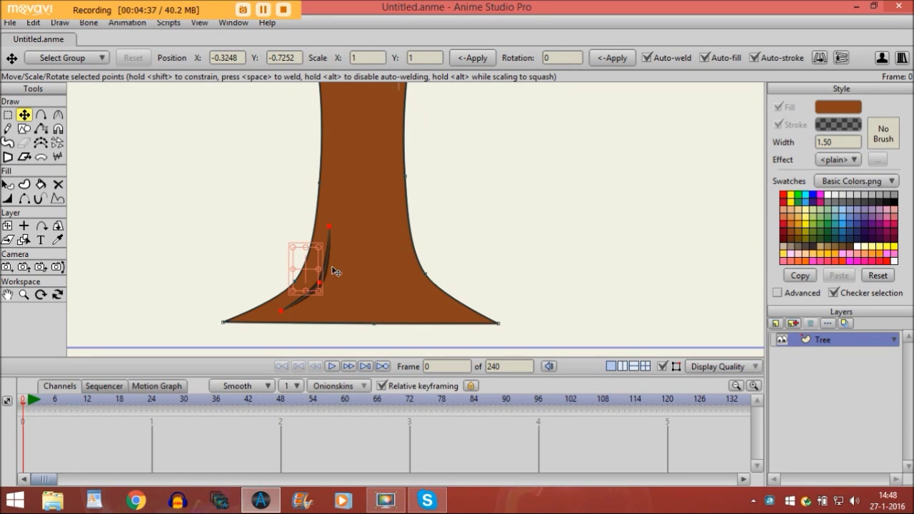
{"action": "left_click", "coordinate": [30, 23]}
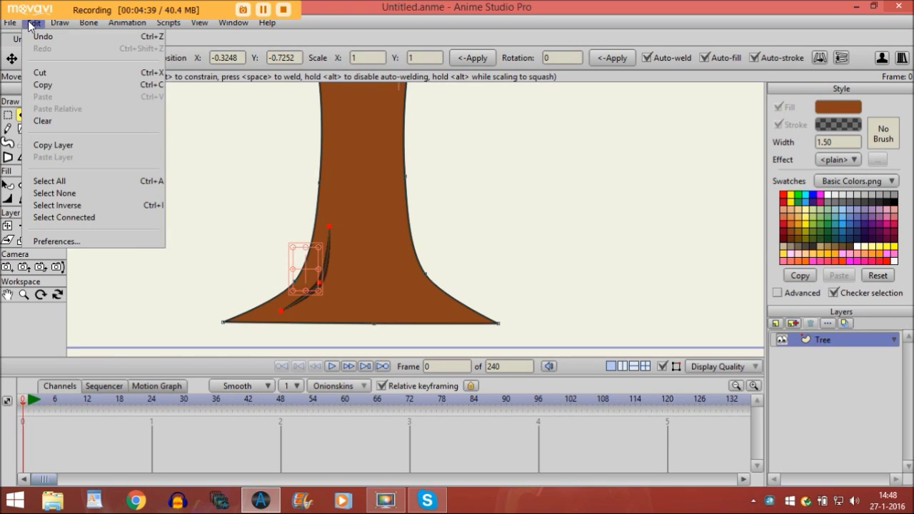
{"action": "left_click", "coordinate": [29, 26]}
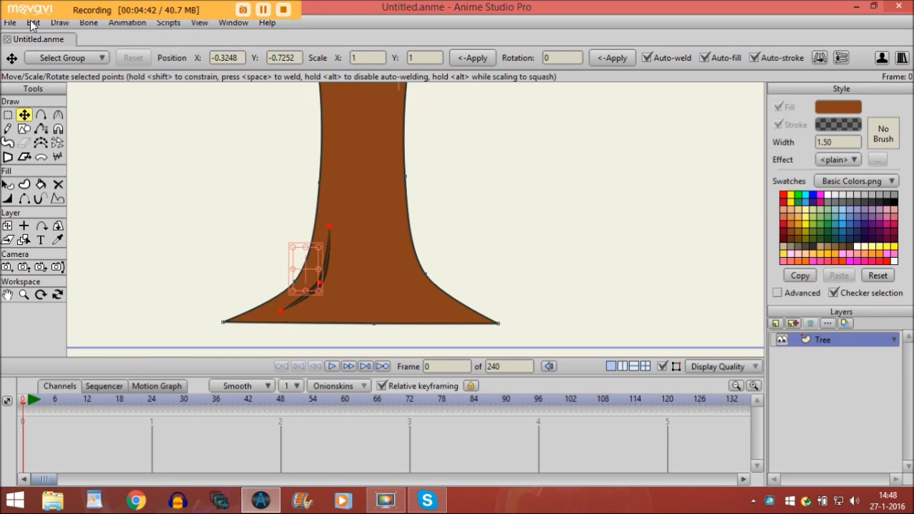
Paste the bark line, flip it horizontally, and slide it onto the trunk base's right side
{"action": "left_click", "coordinate": [33, 23]}
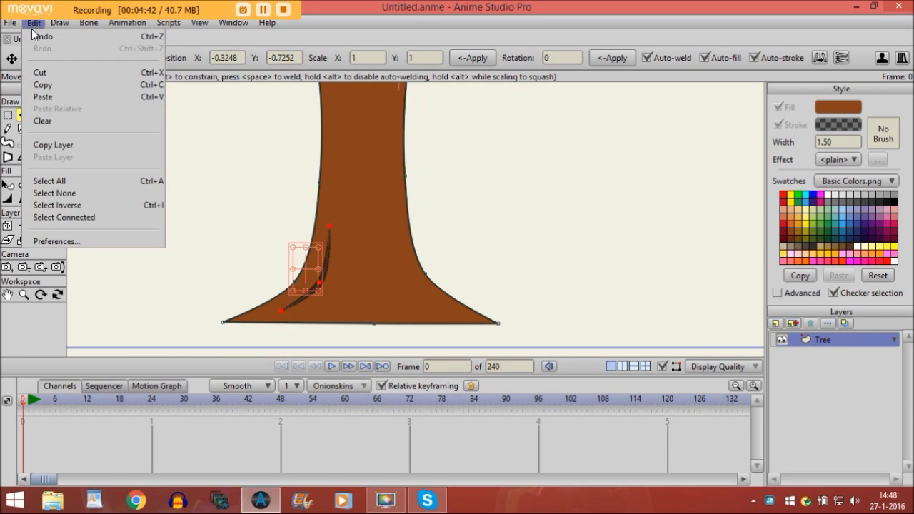
{"action": "left_click", "coordinate": [180, 247]}
{"action": "left_click_drag", "start_coordinate": [312, 277], "coordinate": [392, 270]}
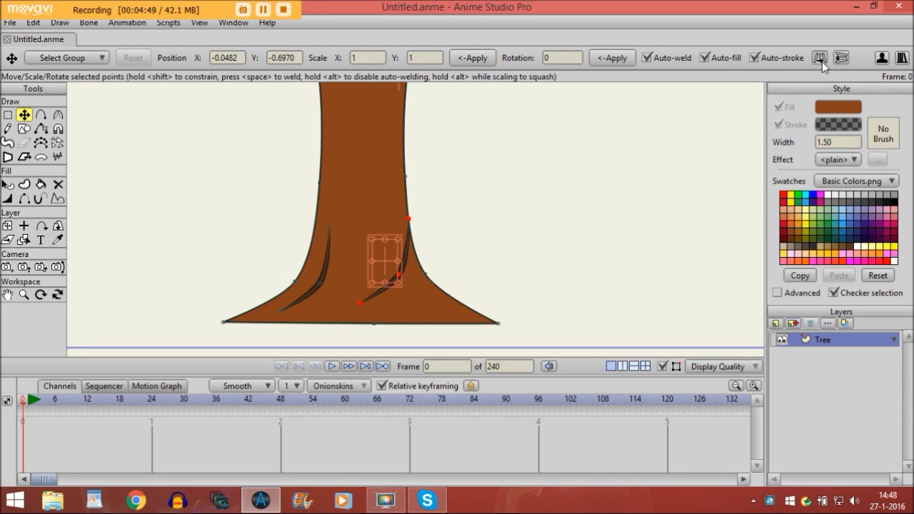
{"action": "left_click", "coordinate": [820, 58]}
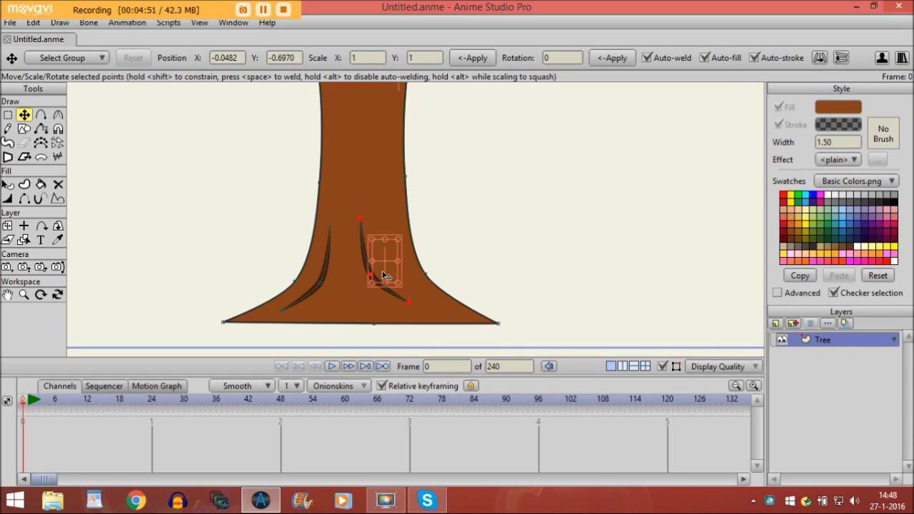
{"action": "left_click_drag", "start_coordinate": [383, 274], "coordinate": [425, 285]}
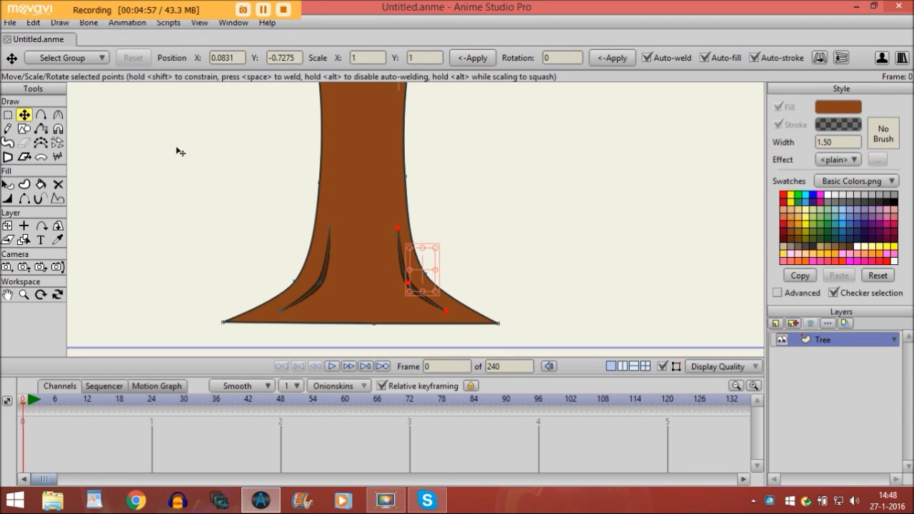
{"action": "left_click", "coordinate": [40, 23]}
Paste another bark-line copy and move it up near the top of the trunk
{"action": "left_click", "coordinate": [41, 96]}
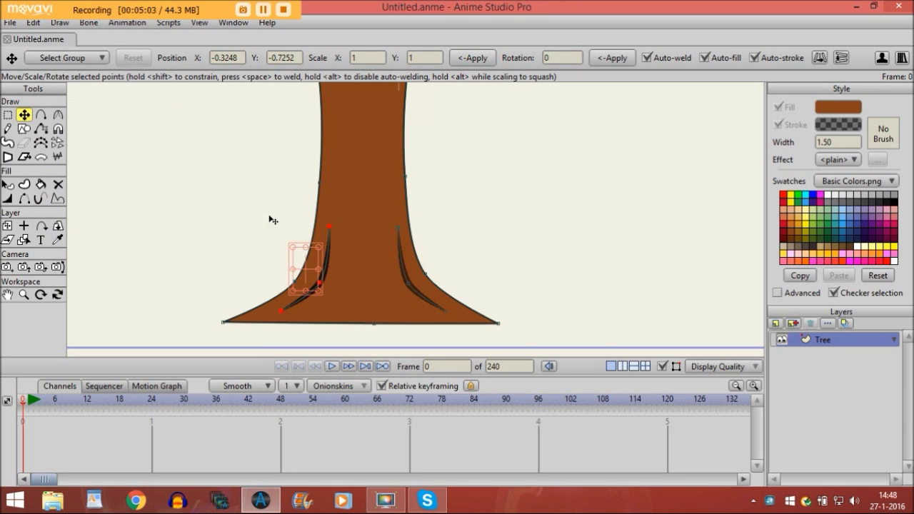
{"action": "left_click_drag", "start_coordinate": [310, 266], "coordinate": [334, 102]}
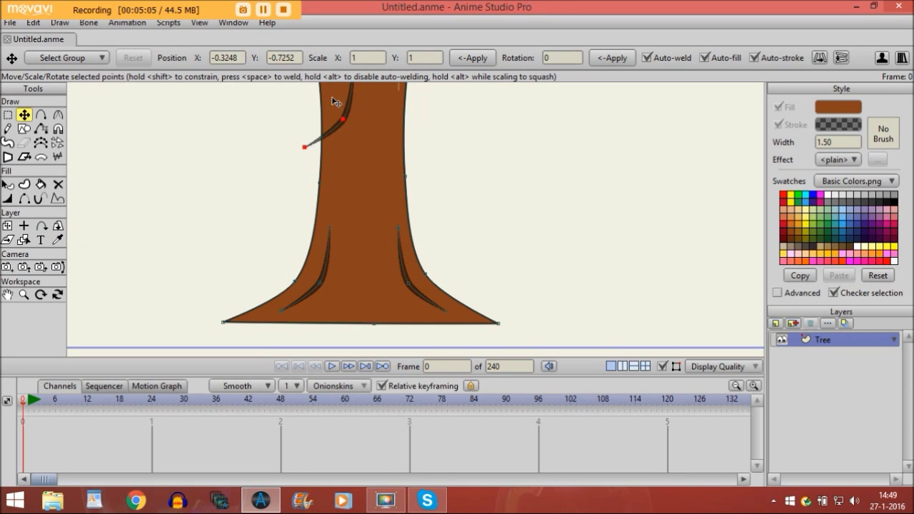
{"action": "left_click", "coordinate": [8, 296]}
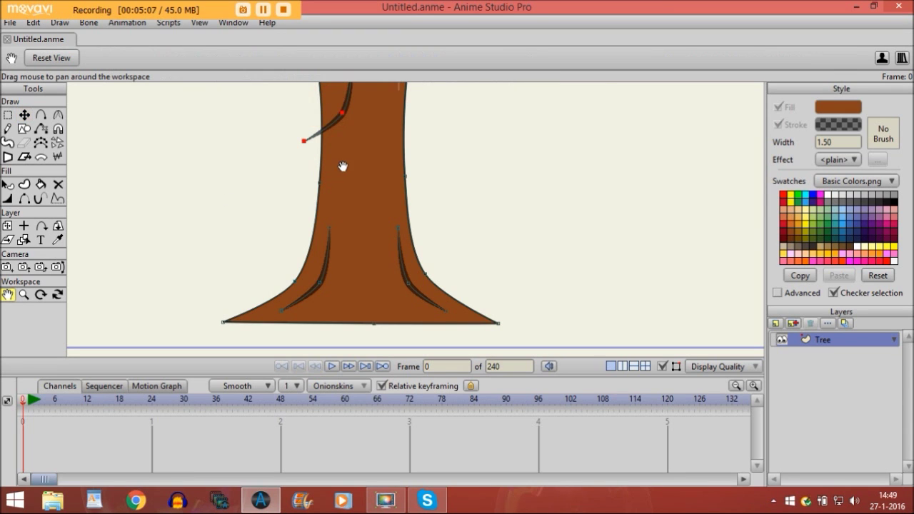
{"action": "left_click_drag", "start_coordinate": [342, 167], "coordinate": [336, 320]}
{"action": "left_click_drag", "start_coordinate": [361, 185], "coordinate": [363, 214]}
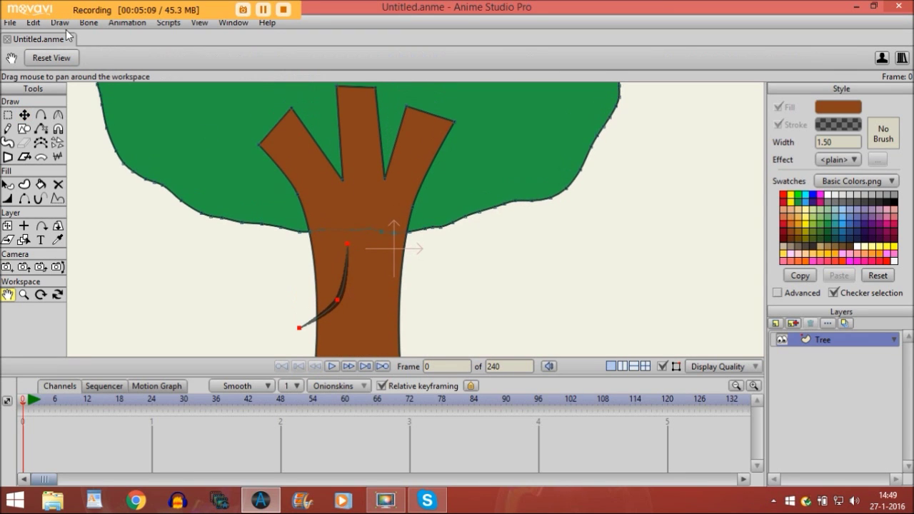
Reshape the dark sliver into a curved crack along the trunk's upper left side
{"action": "left_click", "coordinate": [23, 114]}
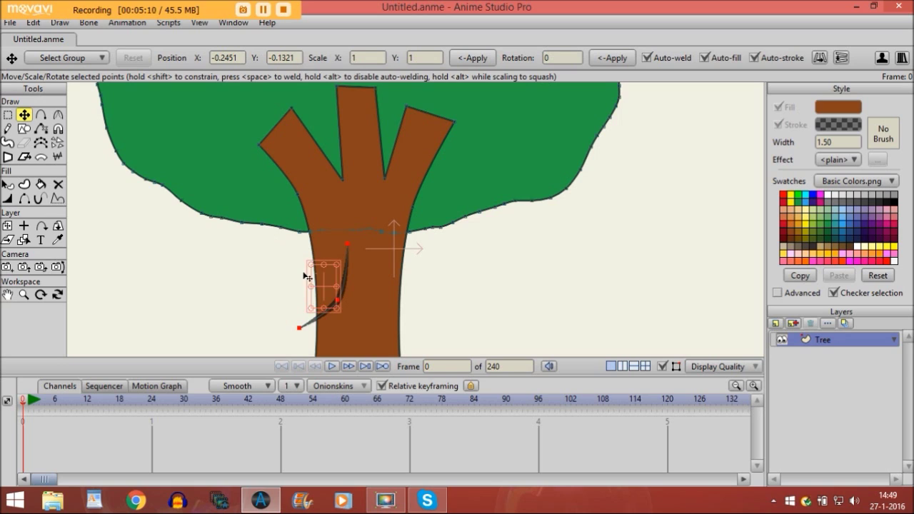
{"action": "left_click_drag", "start_coordinate": [320, 287], "coordinate": [298, 201]}
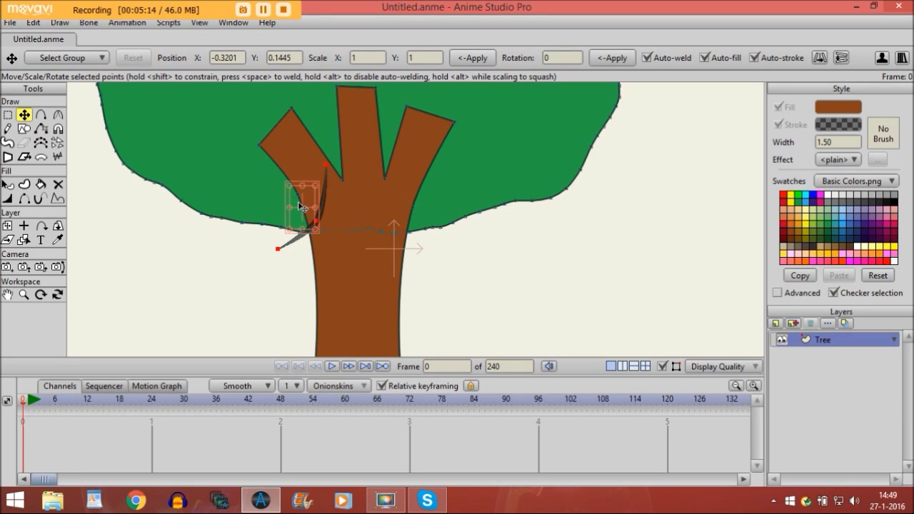
{"action": "left_click", "coordinate": [330, 167]}
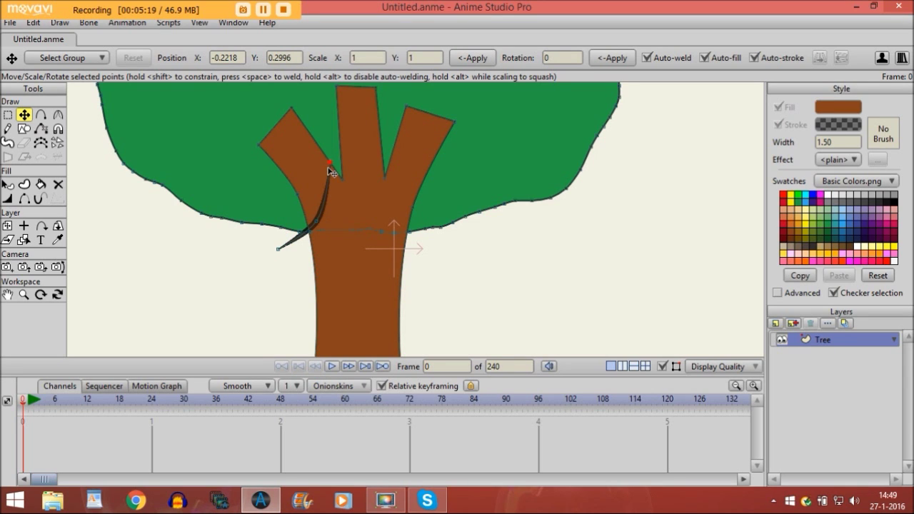
{"action": "key", "text": "ctrl+z"}
{"action": "left_click_drag", "start_coordinate": [331, 172], "coordinate": [309, 187]}
{"action": "left_click_drag", "start_coordinate": [272, 251], "coordinate": [323, 270]}
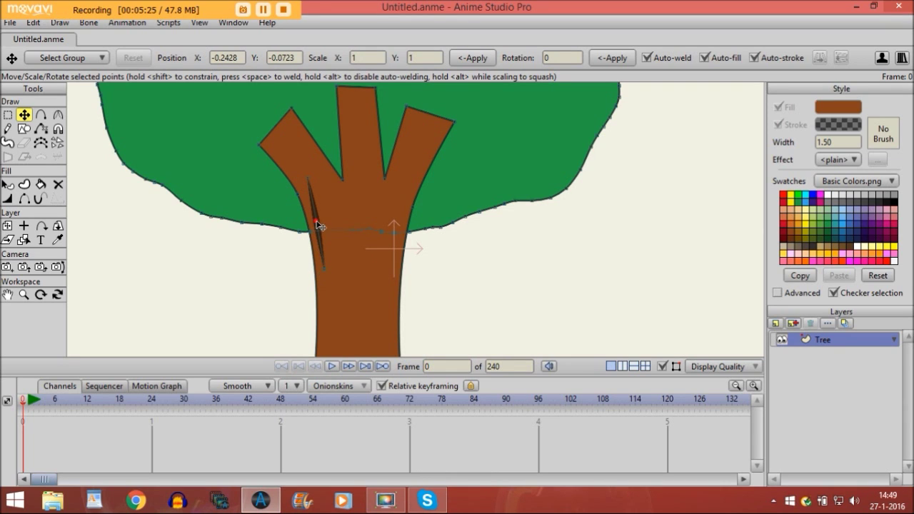
{"action": "left_click_drag", "start_coordinate": [318, 226], "coordinate": [326, 228]}
Copy the crack, paste a horizontally flipped copy, and place it on the trunk's right edge
{"action": "double_click", "coordinate": [324, 220]}
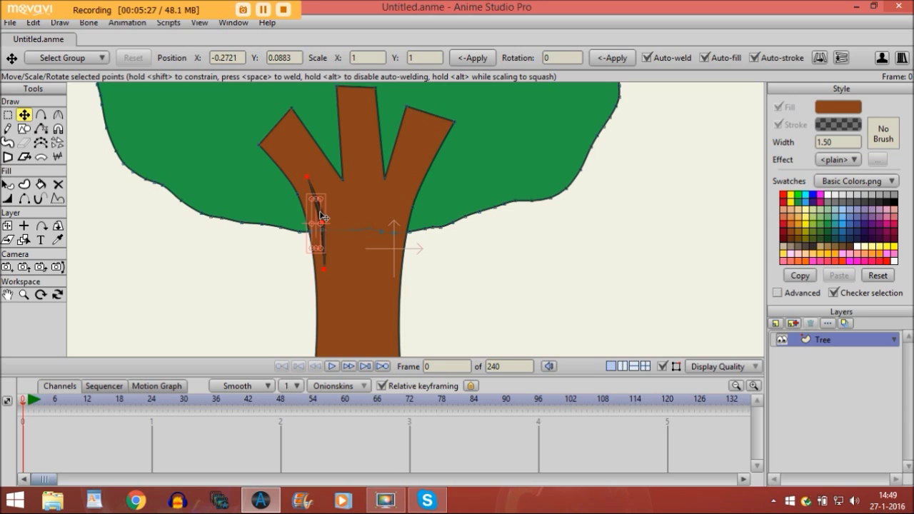
{"action": "left_click", "coordinate": [32, 24]}
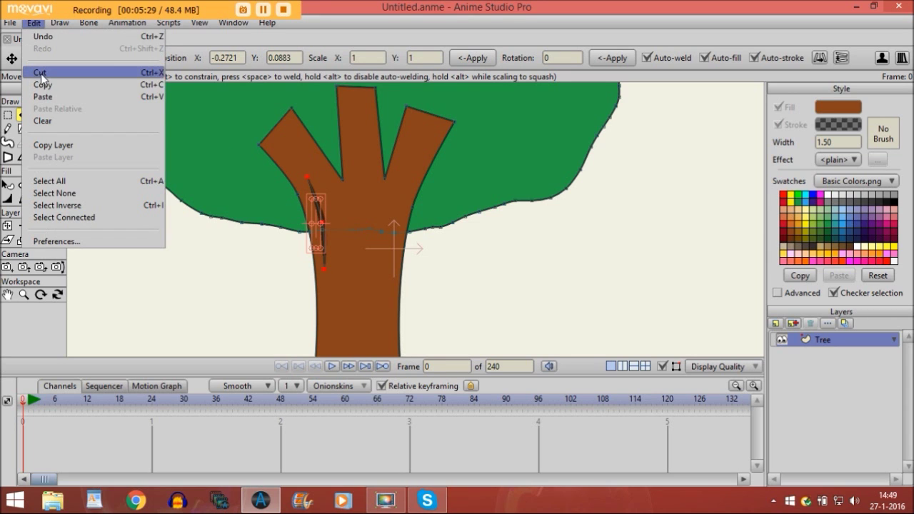
{"action": "left_click", "coordinate": [43, 85]}
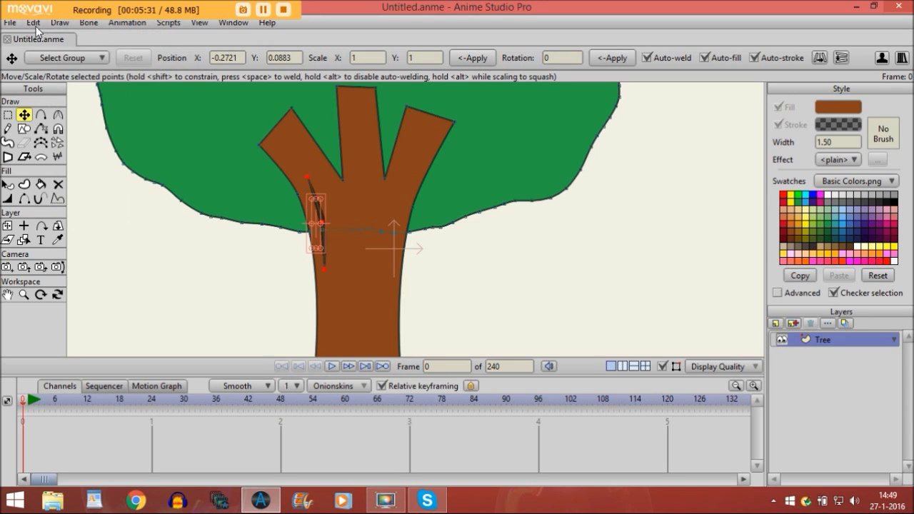
{"action": "left_click", "coordinate": [33, 23]}
{"action": "left_click", "coordinate": [41, 96]}
{"action": "left_click", "coordinate": [820, 58]}
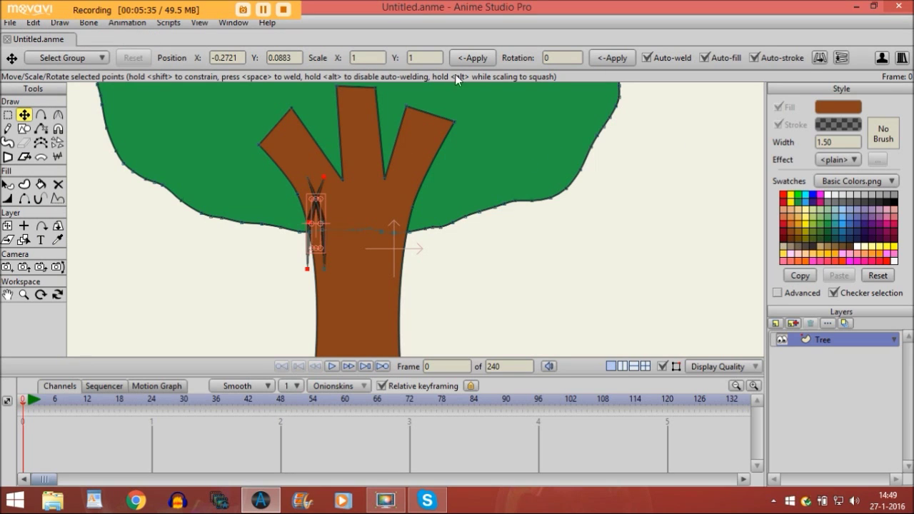
{"action": "left_click_drag", "start_coordinate": [319, 216], "coordinate": [401, 210]}
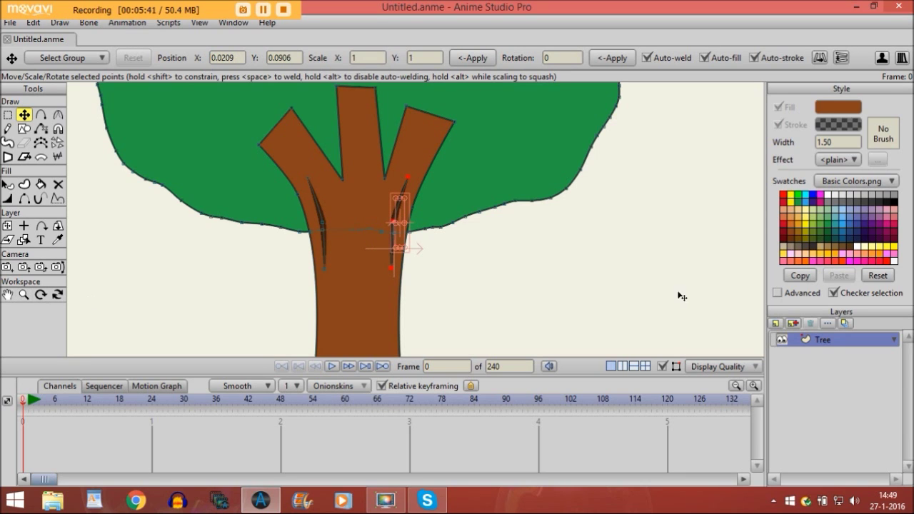
Hide the point and curve markers and zoom the workspace out to show the whole tree
{"action": "left_click", "coordinate": [662, 366]}
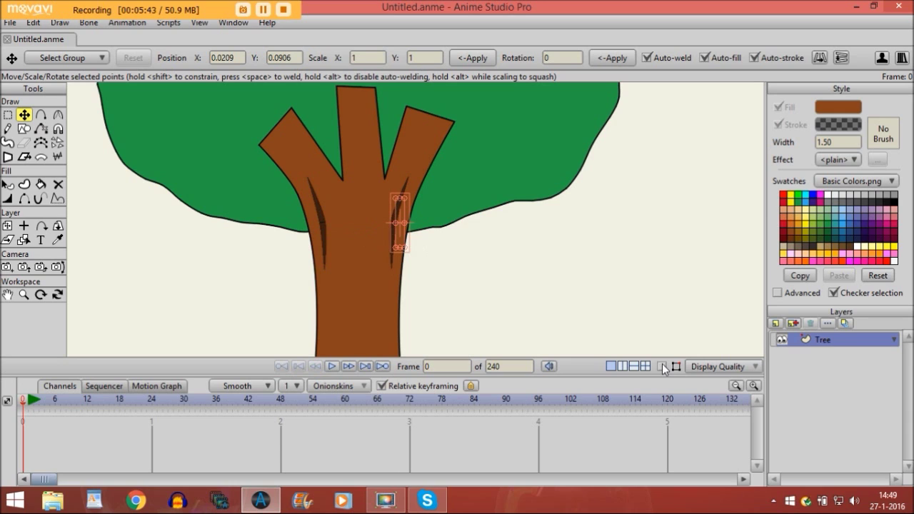
{"action": "left_click", "coordinate": [24, 294]}
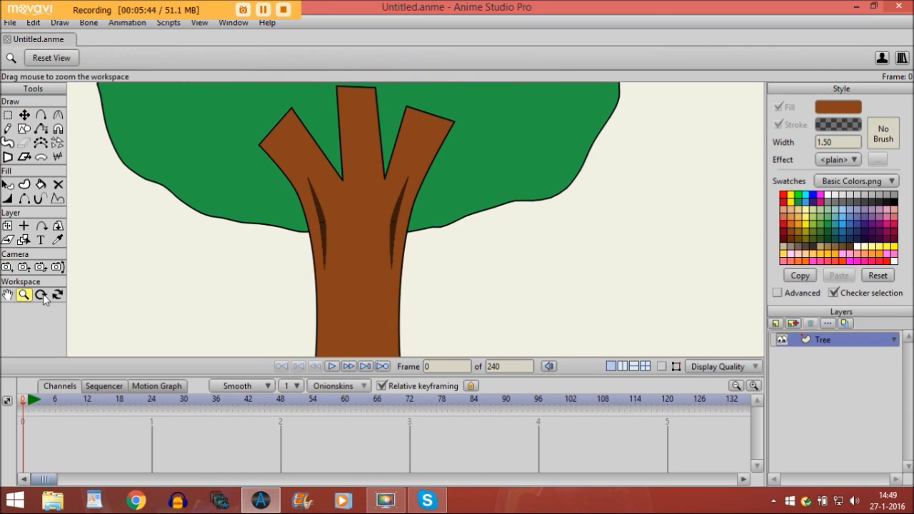
{"action": "left_click_drag", "start_coordinate": [394, 278], "coordinate": [102, 236]}
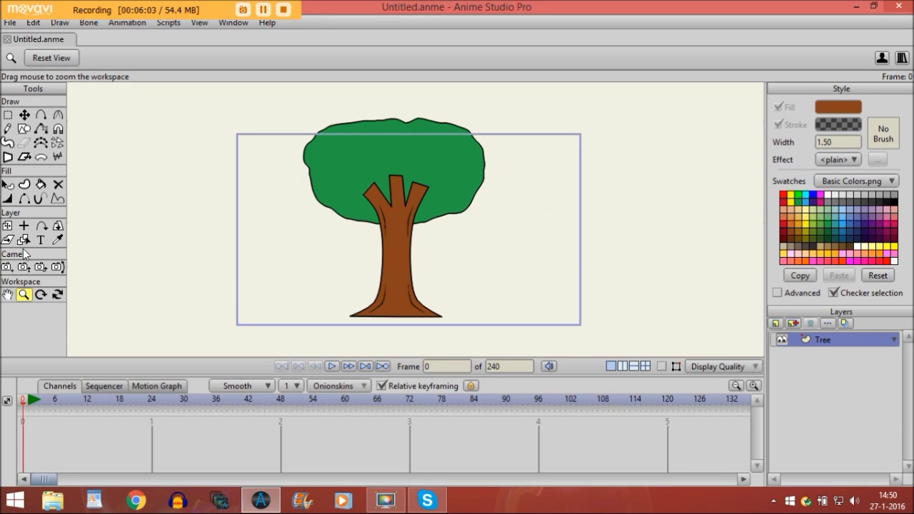
Zoom the camera out to 87.2537 and track it so the tree shifts right and down
{"action": "left_click", "coordinate": [24, 267]}
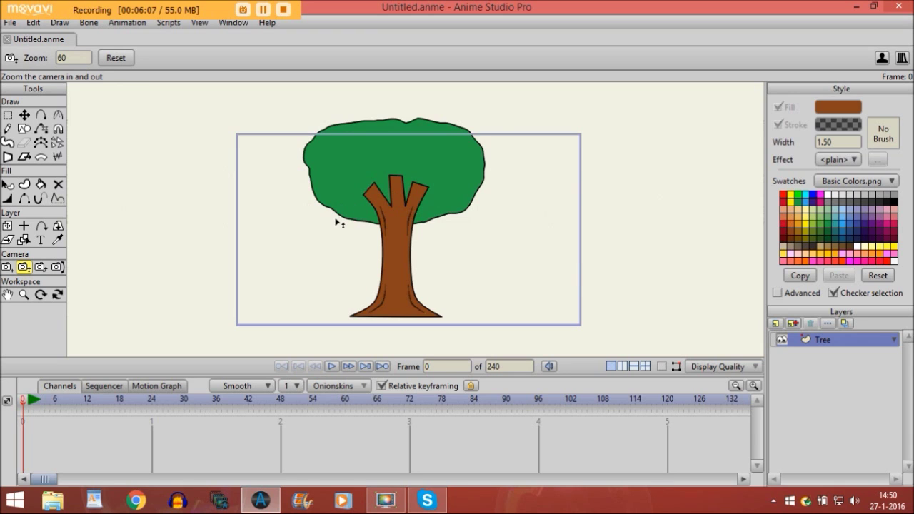
{"action": "left_click_drag", "start_coordinate": [339, 223], "coordinate": [88, 206]}
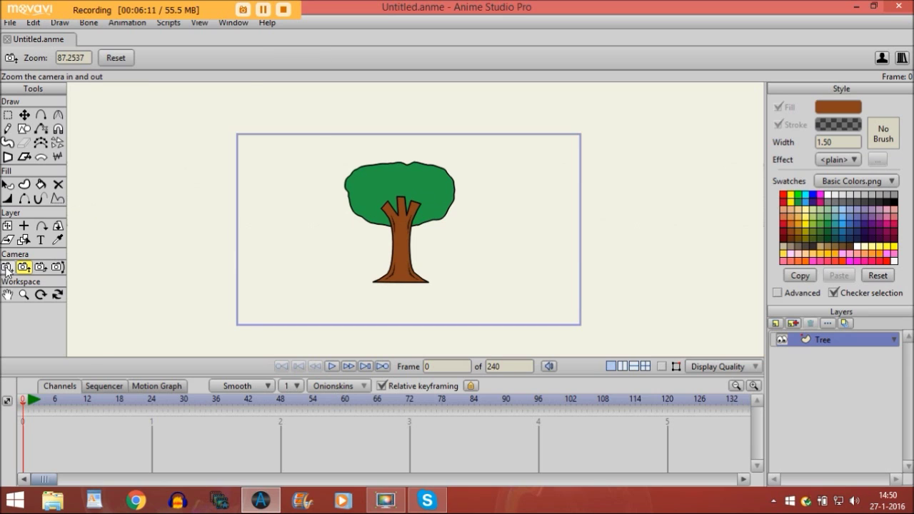
{"action": "left_click", "coordinate": [6, 268]}
{"action": "left_click_drag", "start_coordinate": [273, 250], "coordinate": [300, 280]}
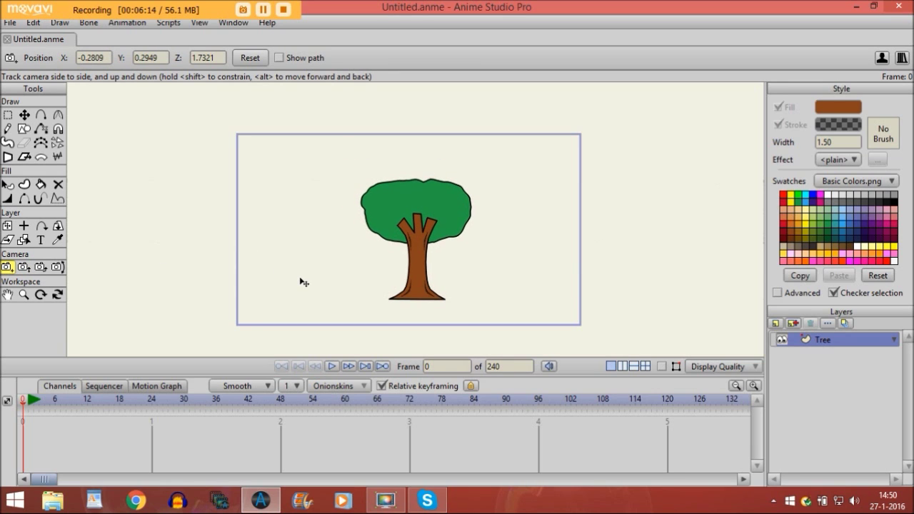
Zoom the workspace view back in on the tree and dismiss the Windows charms panel
{"action": "left_click", "coordinate": [23, 294]}
{"action": "left_click_drag", "start_coordinate": [433, 241], "coordinate": [611, 266]}
{"action": "key", "text": "super+c"}
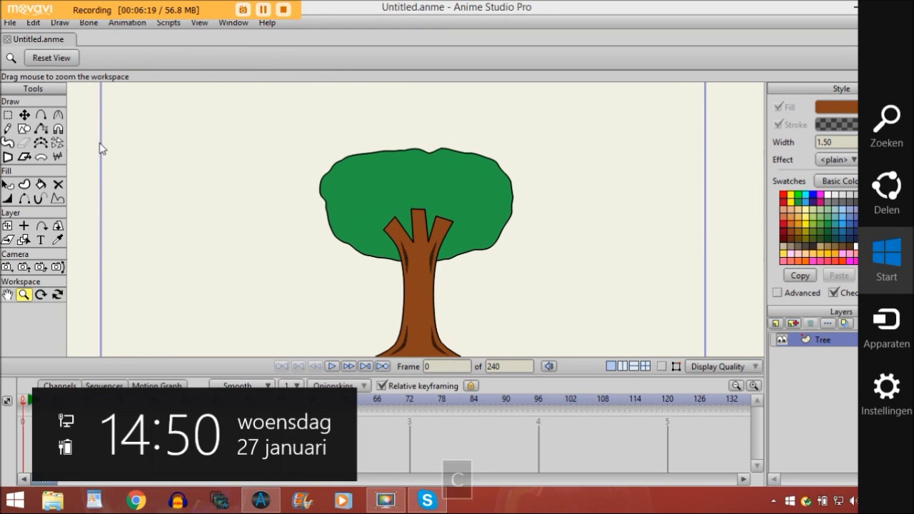
{"action": "left_click", "coordinate": [429, 17]}
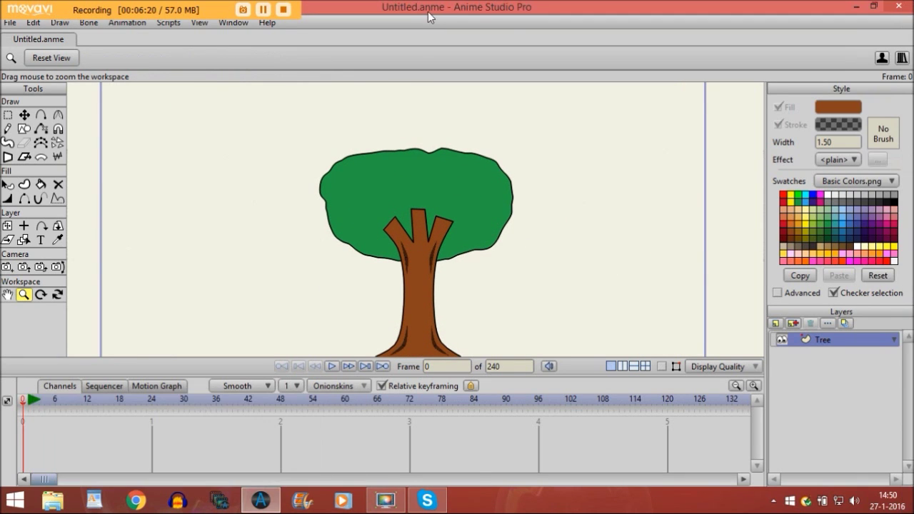
Pick up the foliage's green fill and black outline with the Eyedropper
{"action": "left_click", "coordinate": [8, 142]}
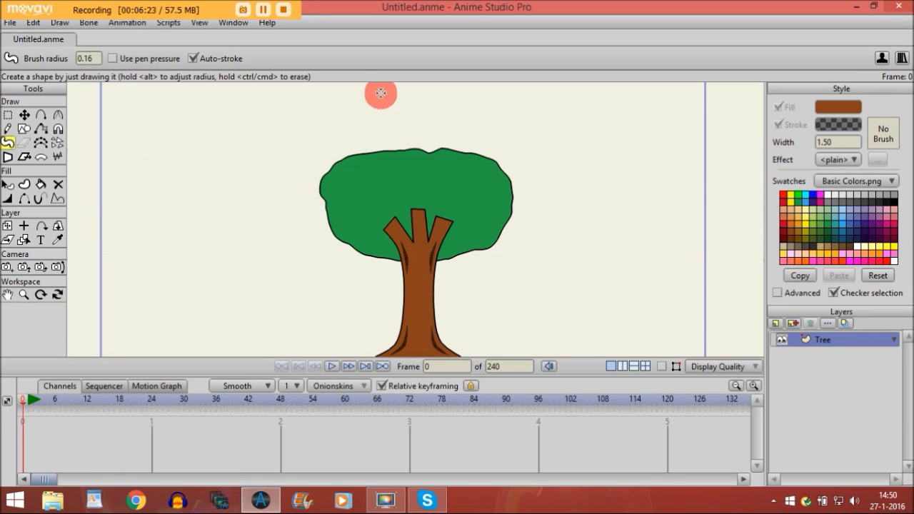
{"action": "left_click", "coordinate": [59, 240]}
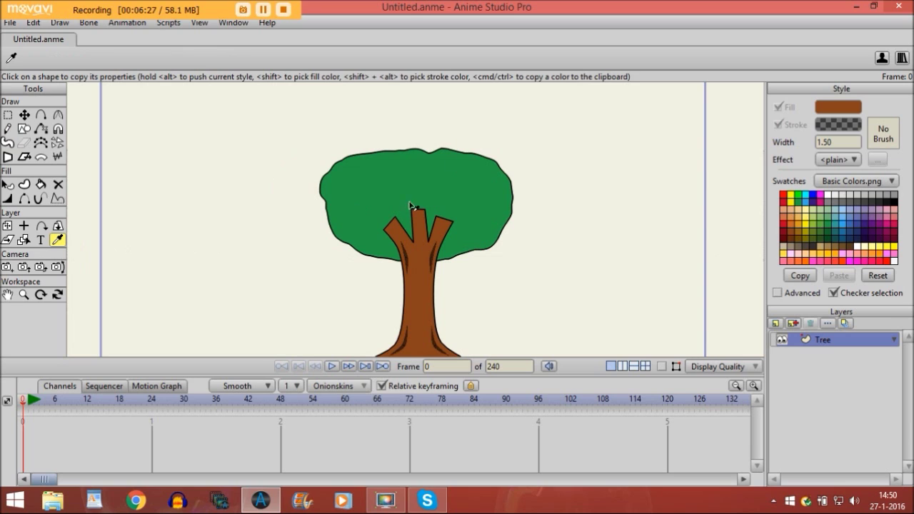
{"action": "left_click", "coordinate": [421, 182]}
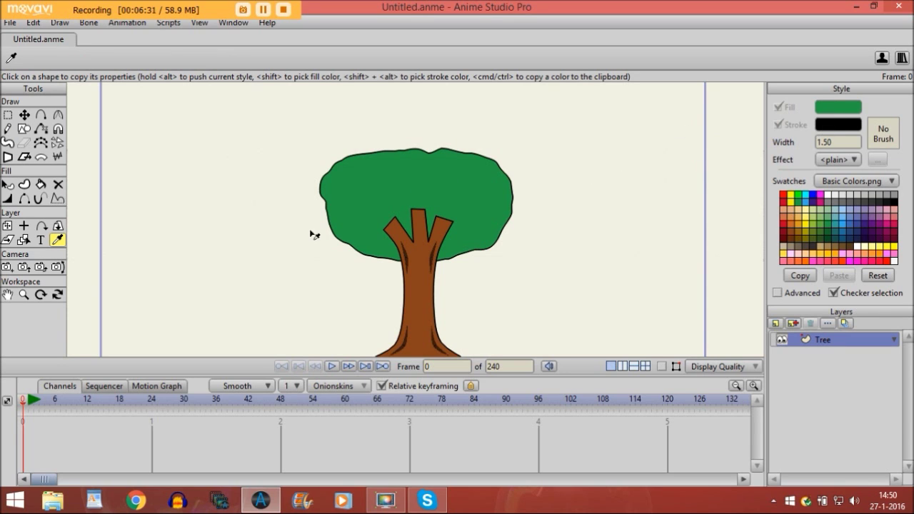
Blob-paint green along the canopy's left edge and over the branch stubs, then select all shapes
{"action": "left_click", "coordinate": [8, 142]}
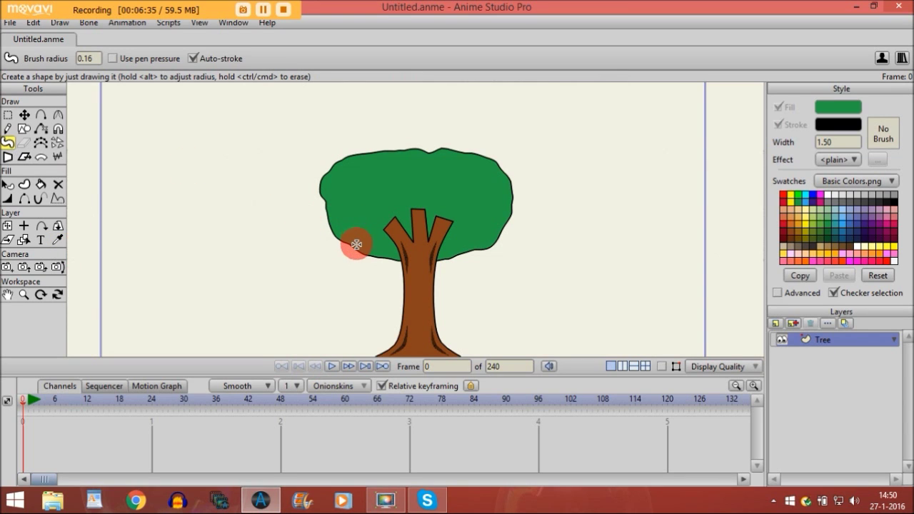
{"action": "mouse_move", "coordinate": [356, 245]}
{"action": "left_mouse_down"}
{"action": "mouse_move", "coordinate": [322, 229]}
{"action": "mouse_move", "coordinate": [321, 216]}
{"action": "mouse_move", "coordinate": [331, 170]}
{"action": "mouse_move", "coordinate": [348, 155]}
{"action": "mouse_move", "coordinate": [428, 143]}
{"action": "mouse_move", "coordinate": [478, 151]}
{"action": "mouse_move", "coordinate": [497, 166]}
{"action": "mouse_move", "coordinate": [502, 195]}
{"action": "mouse_move", "coordinate": [493, 243]}
{"action": "mouse_move", "coordinate": [436, 215]}
{"action": "left_mouse_up"}
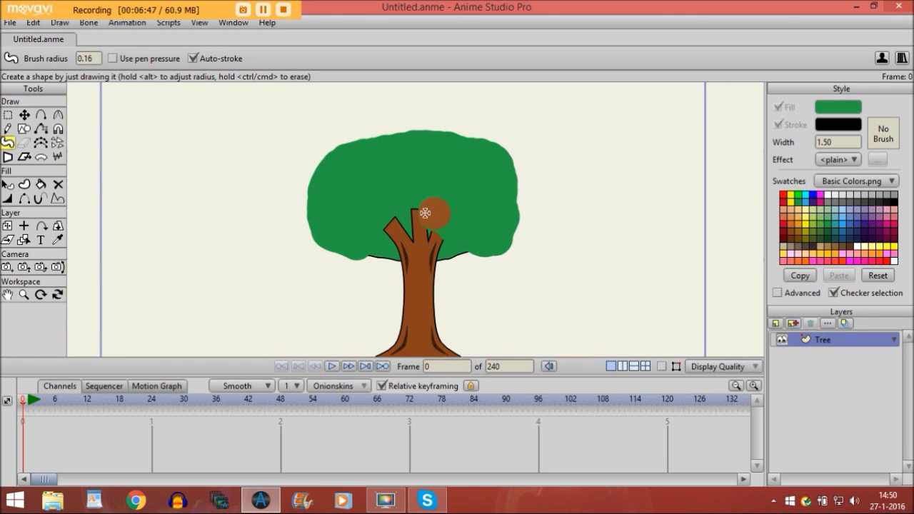
{"action": "mouse_move", "coordinate": [425, 213]}
{"action": "left_mouse_down"}
{"action": "mouse_move", "coordinate": [406, 207]}
{"action": "mouse_move", "coordinate": [371, 233]}
{"action": "left_mouse_up"}
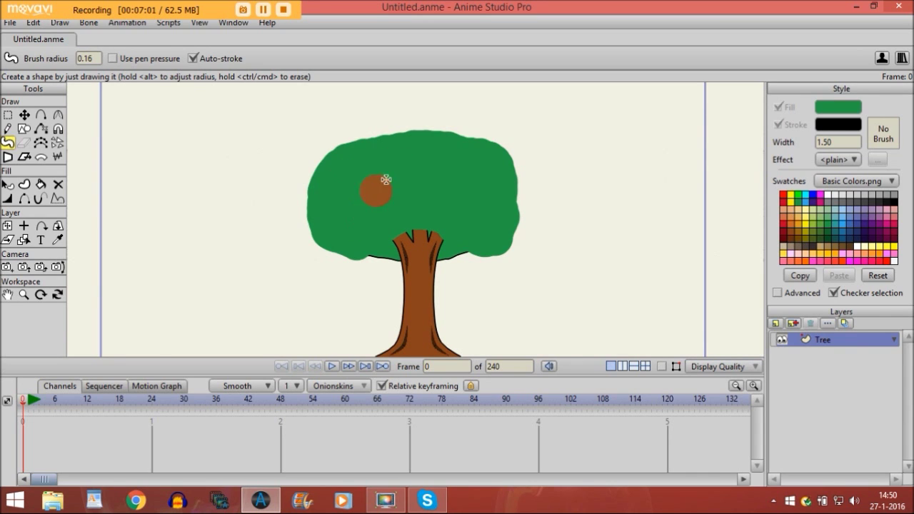
{"action": "key", "text": "ctrl+a"}
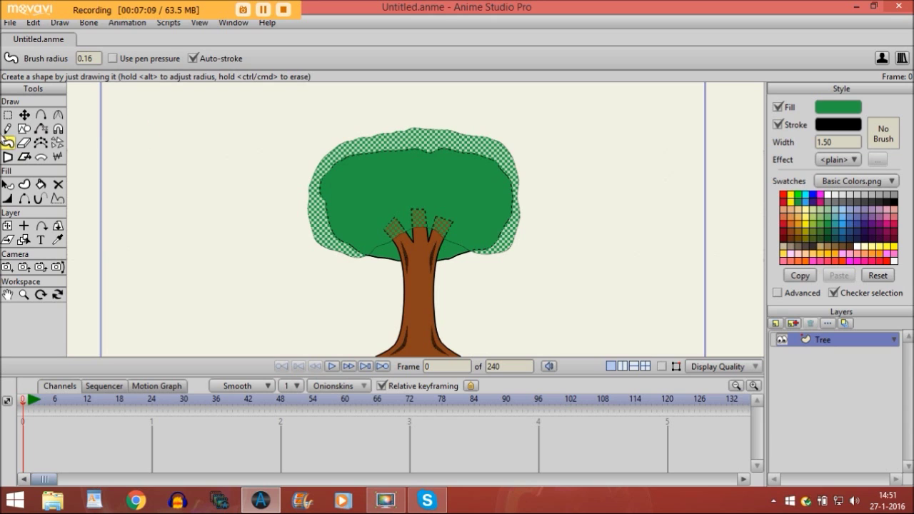
{"action": "left_click", "coordinate": [24, 117]}
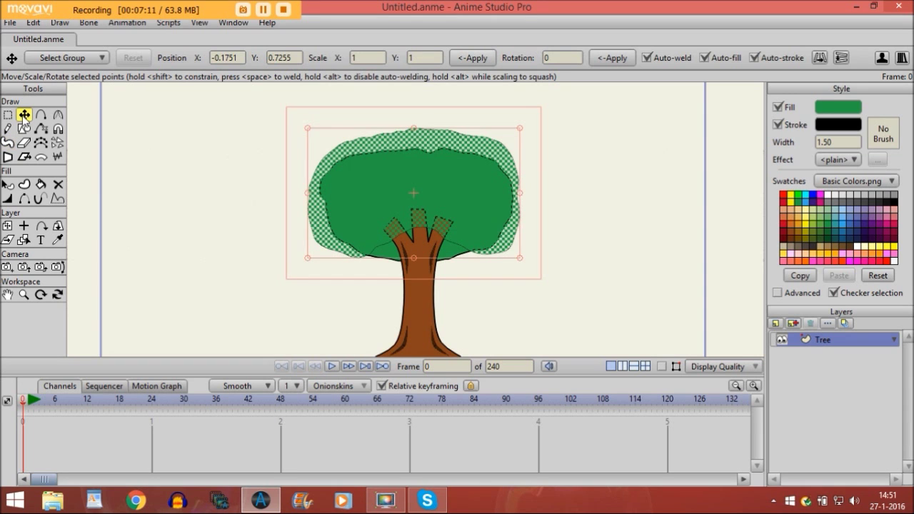
Clear the selection and draw a small circle inside the upper-left foliage
{"action": "left_click", "coordinate": [270, 179]}
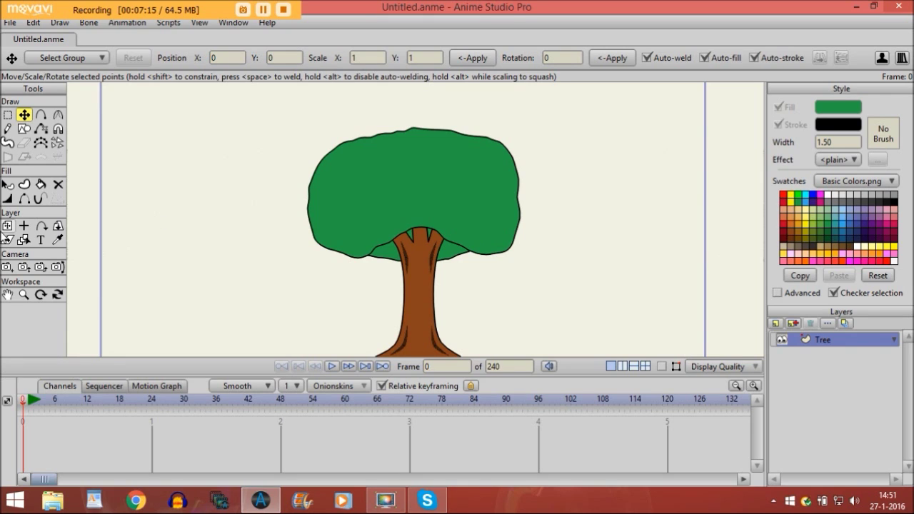
{"action": "left_click", "coordinate": [24, 129]}
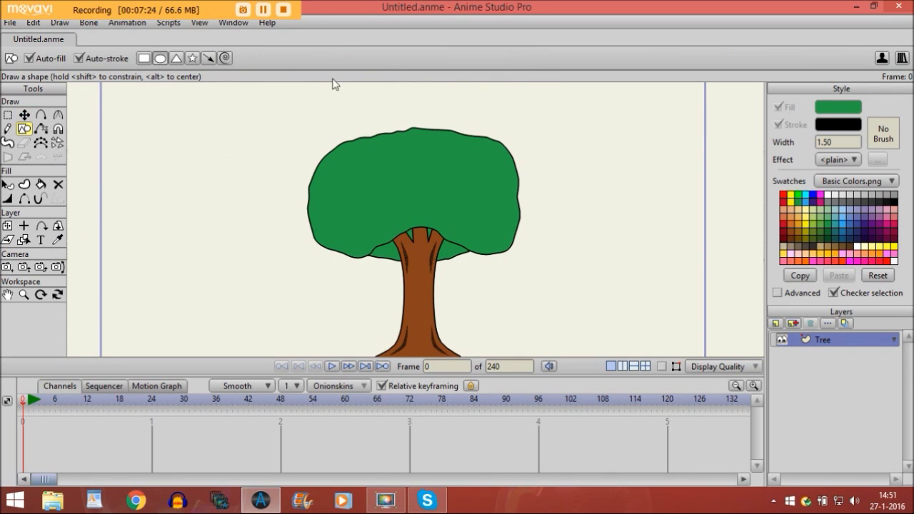
{"action": "left_click_drag", "start_coordinate": [376, 167], "coordinate": [413, 199]}
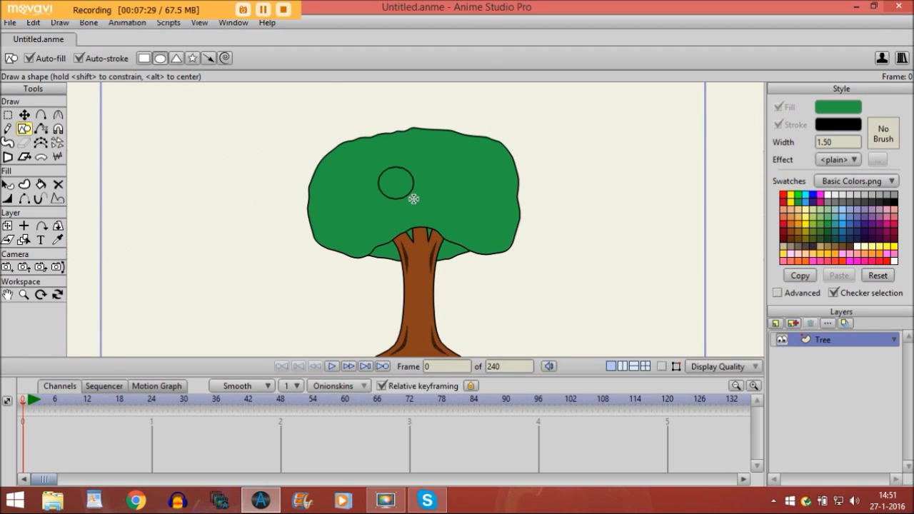
Show the tree's curves and points and zoom the workspace in on the canopy
{"action": "left_click", "coordinate": [665, 370]}
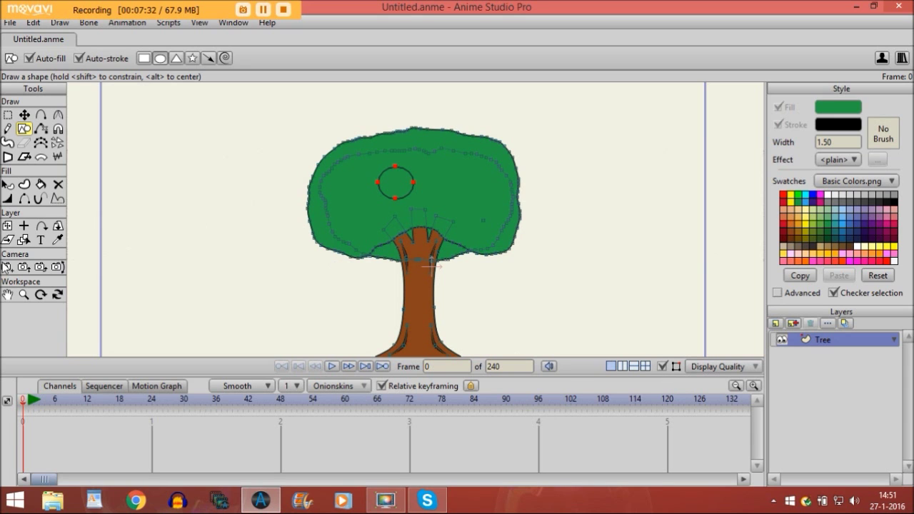
{"action": "left_click", "coordinate": [23, 294]}
{"action": "left_click_drag", "start_coordinate": [414, 244], "coordinate": [591, 305]}
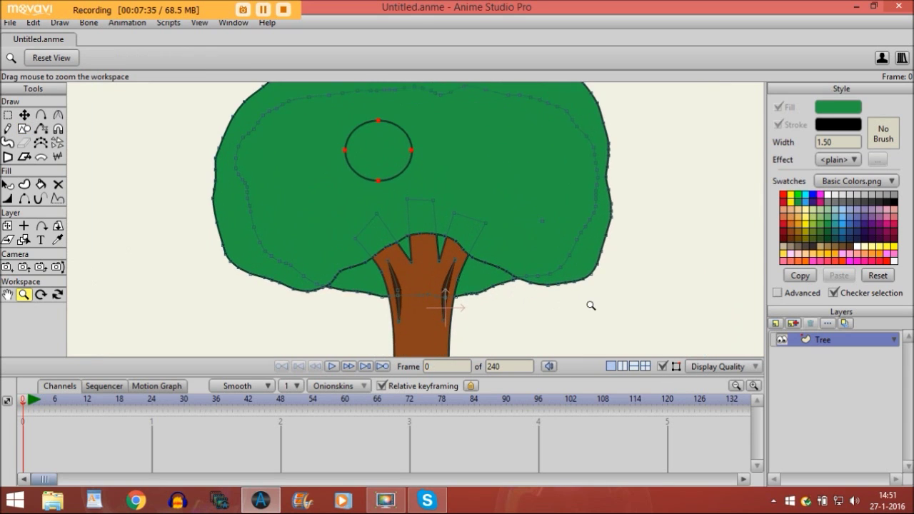
{"action": "left_click", "coordinate": [25, 116]}
Copy and paste the circle, placing the duplicate right beside the original
{"action": "left_click", "coordinate": [32, 22]}
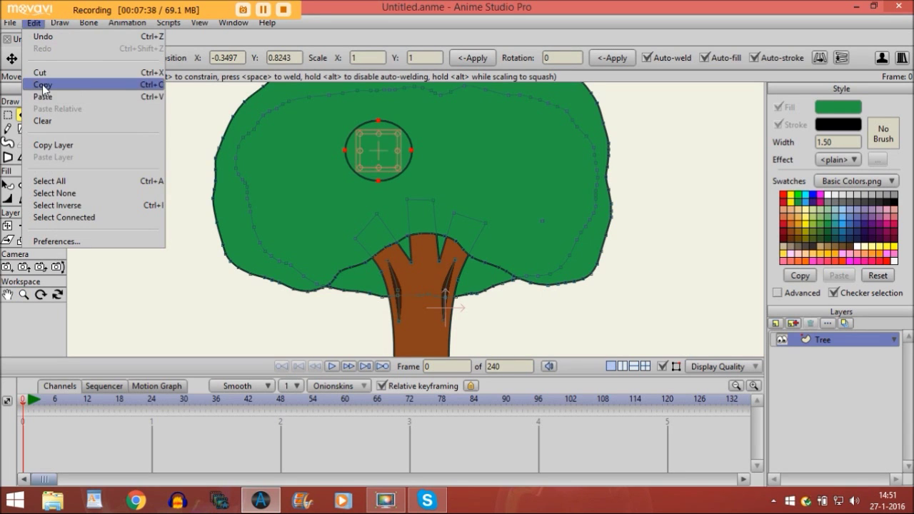
{"action": "left_click", "coordinate": [43, 83]}
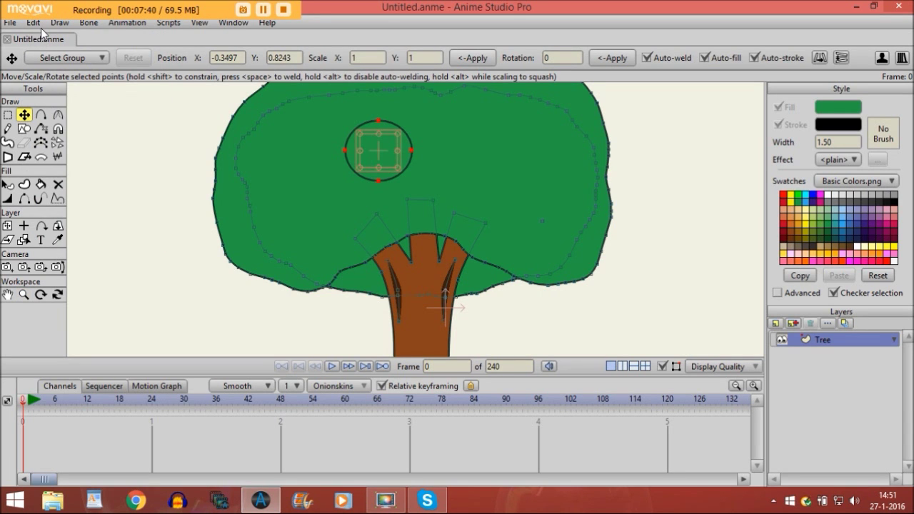
{"action": "left_click", "coordinate": [33, 22]}
{"action": "left_click", "coordinate": [43, 93]}
{"action": "left_click_drag", "start_coordinate": [394, 149], "coordinate": [453, 151]}
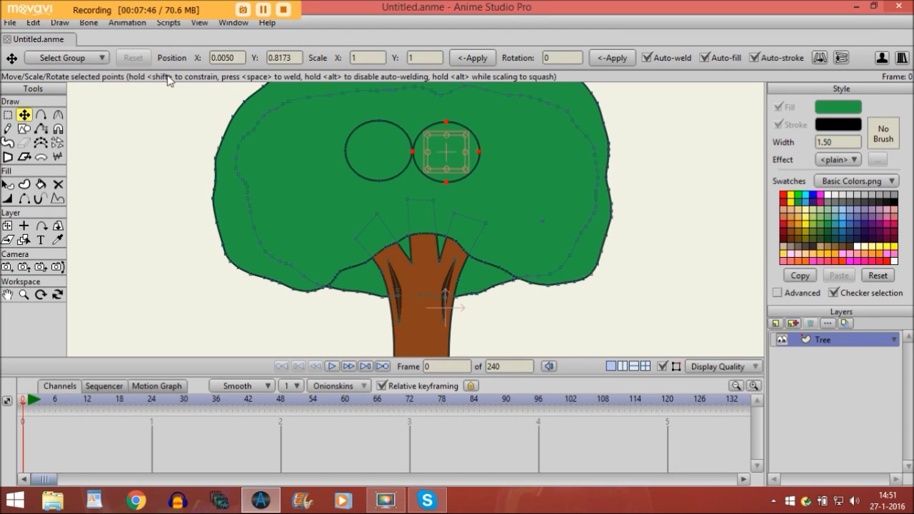
Hide the upper arcs of both circles with Hide Edge, then select both circles' points
{"action": "left_click", "coordinate": [25, 199]}
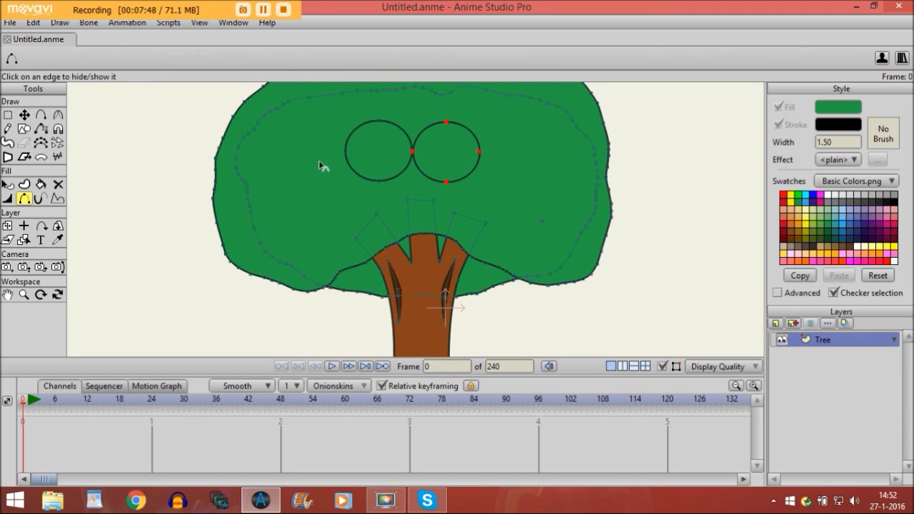
{"action": "left_click", "coordinate": [360, 132]}
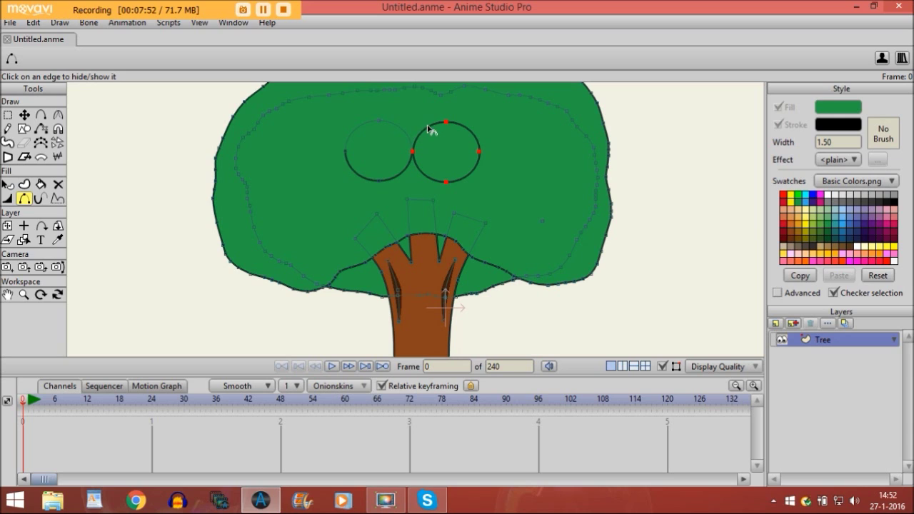
{"action": "left_click", "coordinate": [432, 126]}
{"action": "left_click", "coordinate": [461, 127]}
{"action": "left_click", "coordinate": [7, 115]}
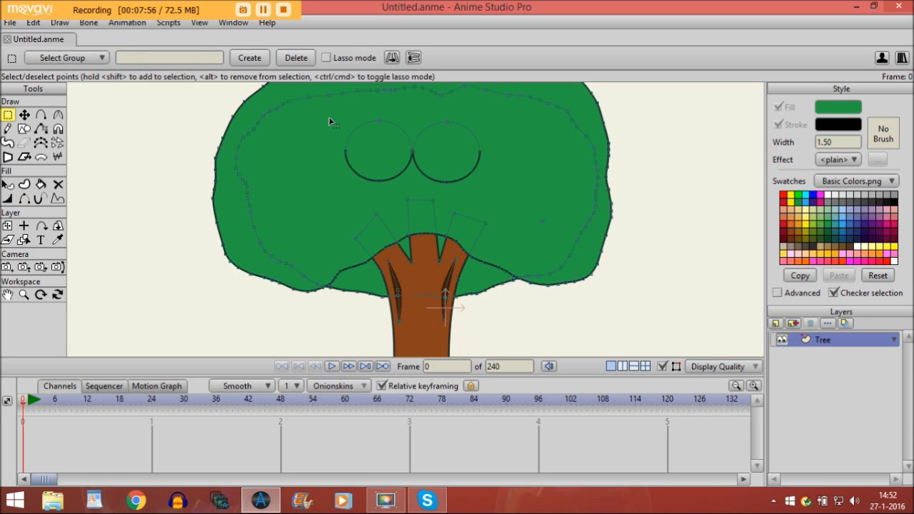
{"action": "left_click_drag", "start_coordinate": [328, 116], "coordinate": [507, 191]}
Paste a copy of the circle pair, rotate it about 65° and place it on the lower-left edge
{"action": "left_click", "coordinate": [33, 22]}
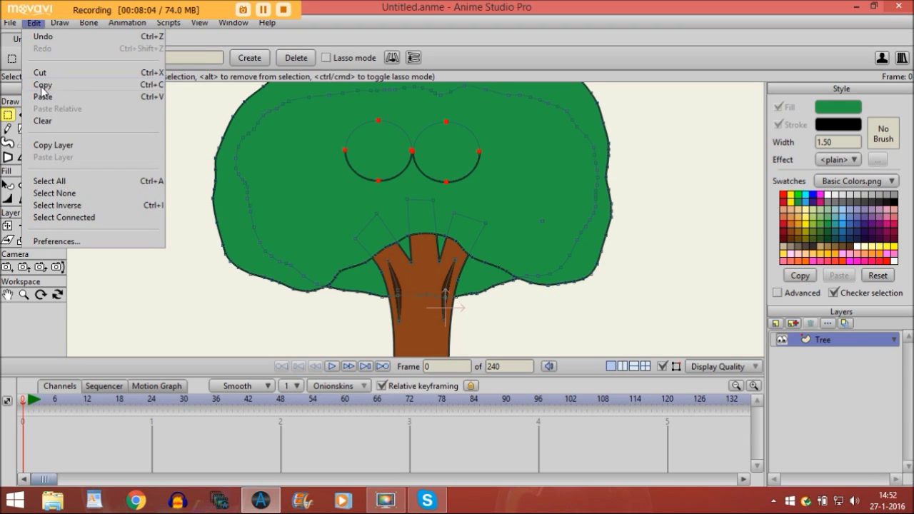
{"action": "left_click", "coordinate": [41, 91]}
{"action": "left_click", "coordinate": [41, 24]}
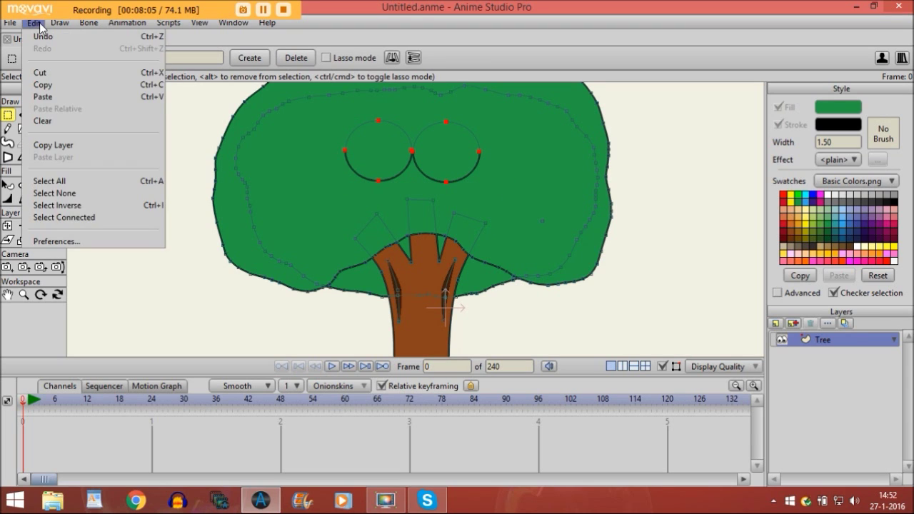
{"action": "left_click", "coordinate": [41, 97]}
{"action": "left_click_drag", "start_coordinate": [386, 159], "coordinate": [219, 237]}
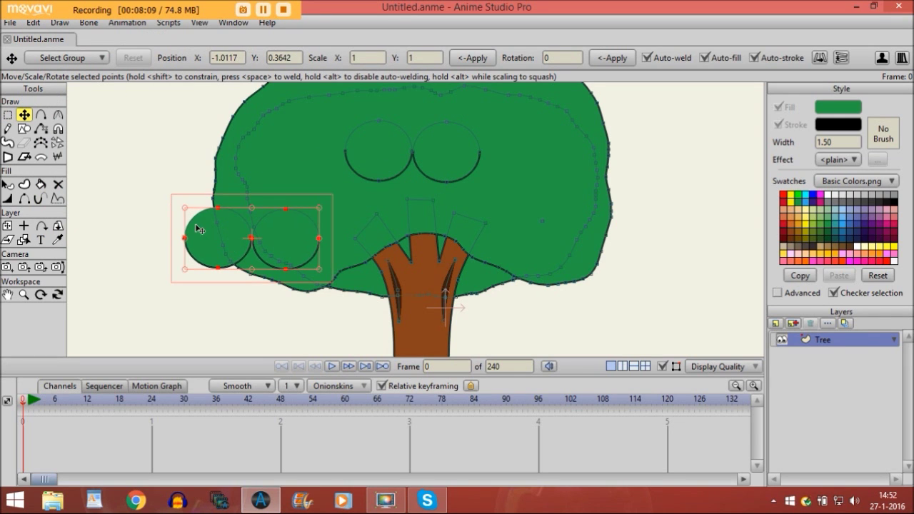
{"action": "left_click_drag", "start_coordinate": [179, 209], "coordinate": [224, 206]}
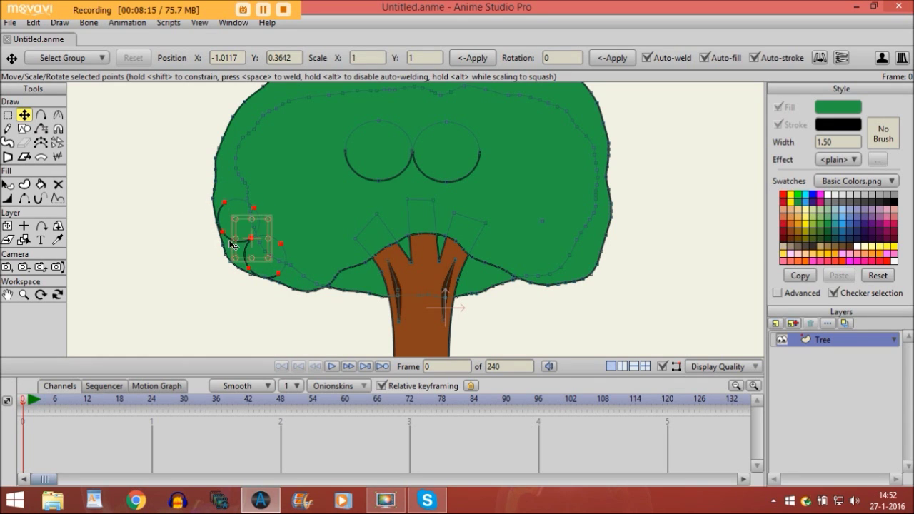
{"action": "left_click_drag", "start_coordinate": [255, 240], "coordinate": [284, 271]}
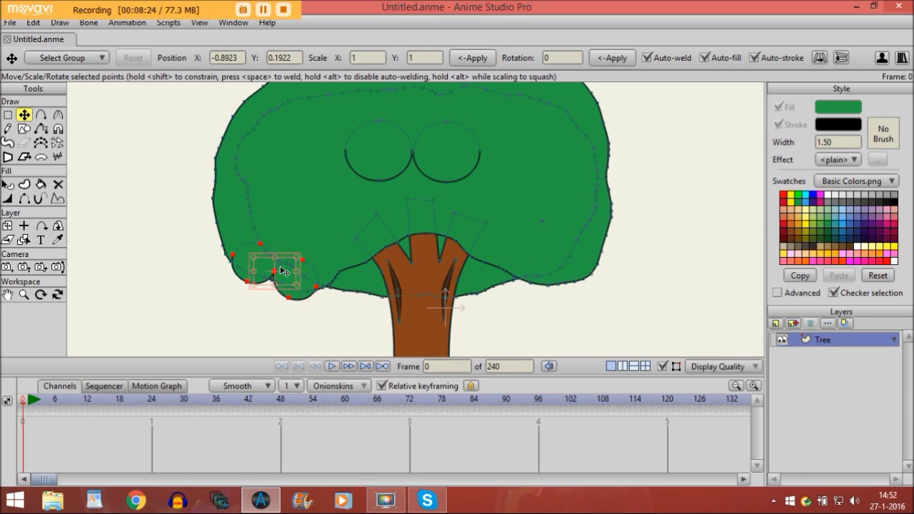
Paste another circle pair on the canopy's left edge, turned upright and shrunk
{"action": "left_click", "coordinate": [33, 22]}
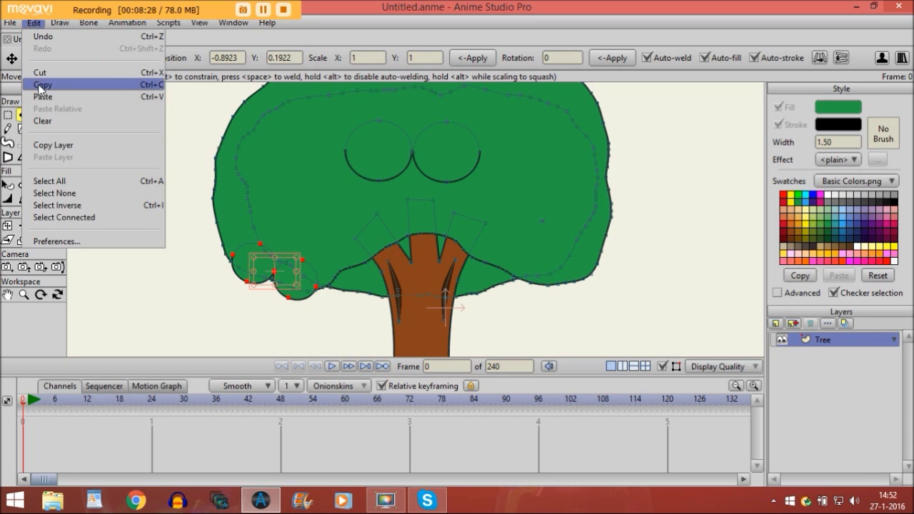
{"action": "left_click", "coordinate": [43, 97]}
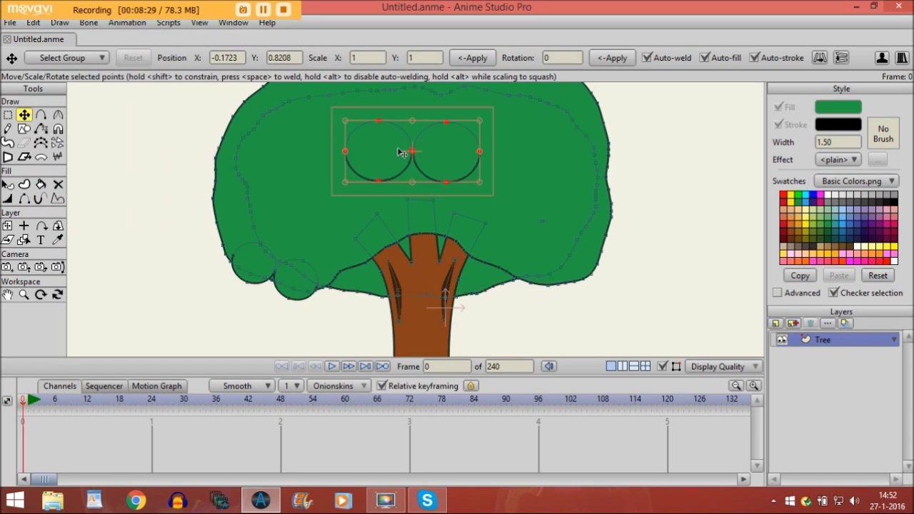
{"action": "left_click_drag", "start_coordinate": [400, 152], "coordinate": [205, 183]}
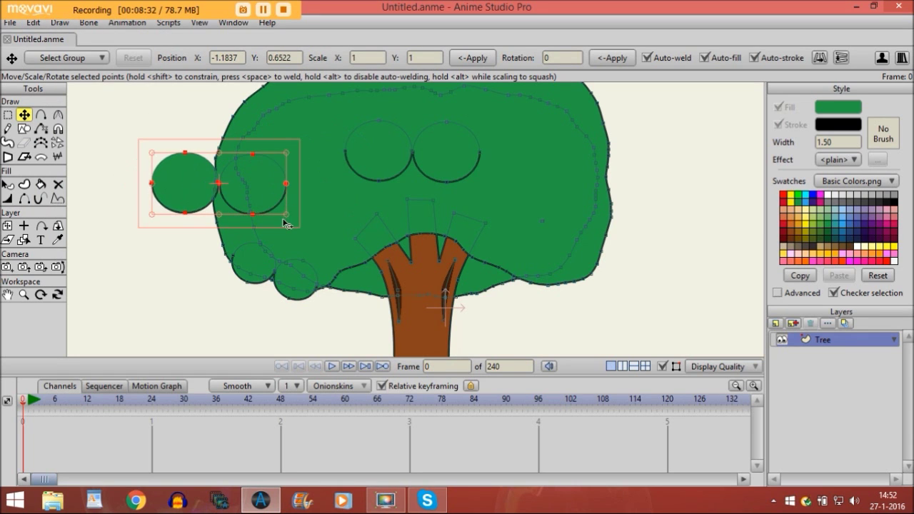
{"action": "left_click_drag", "start_coordinate": [286, 219], "coordinate": [199, 248]}
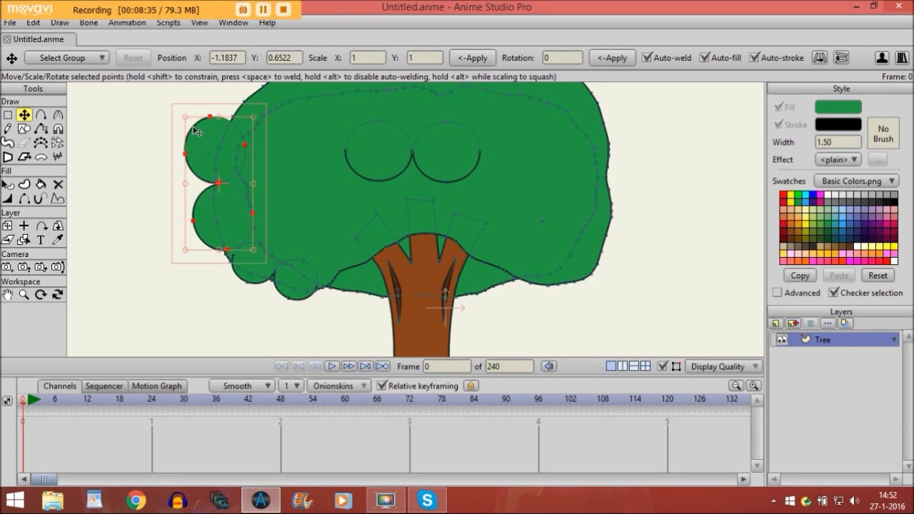
{"action": "left_click_drag", "start_coordinate": [185, 122], "coordinate": [207, 135]}
{"action": "left_click_drag", "start_coordinate": [206, 178], "coordinate": [216, 176]}
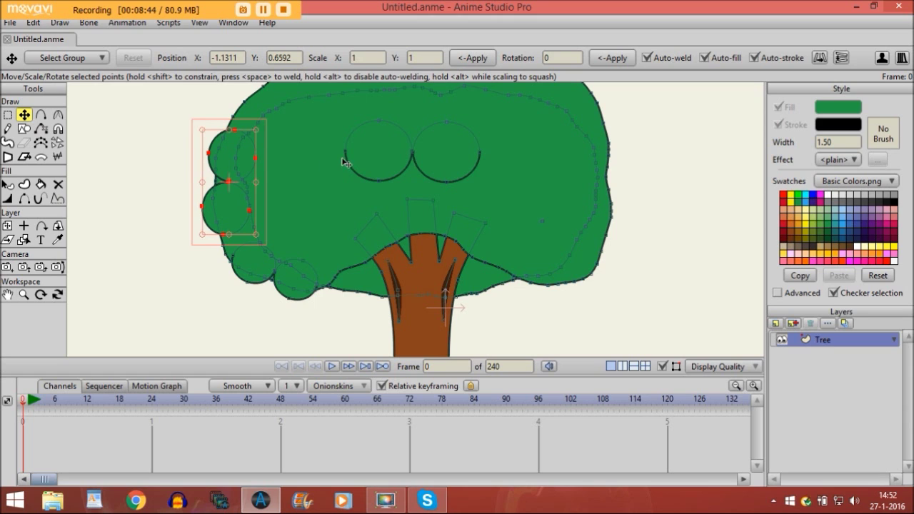
Paste a third pair tilted along the canopy's upper-left edge, then pan to reveal the canopy top
{"action": "left_click", "coordinate": [34, 23]}
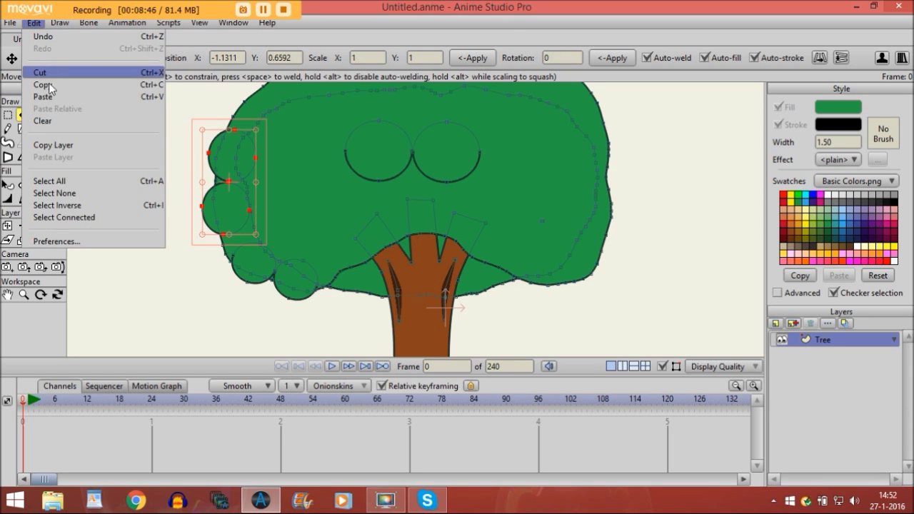
{"action": "left_click", "coordinate": [42, 96]}
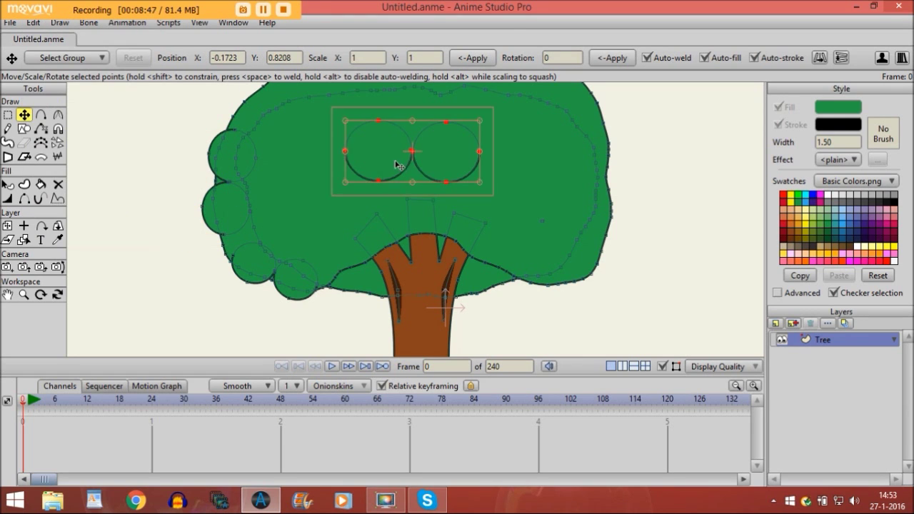
{"action": "left_click_drag", "start_coordinate": [396, 164], "coordinate": [318, 143]}
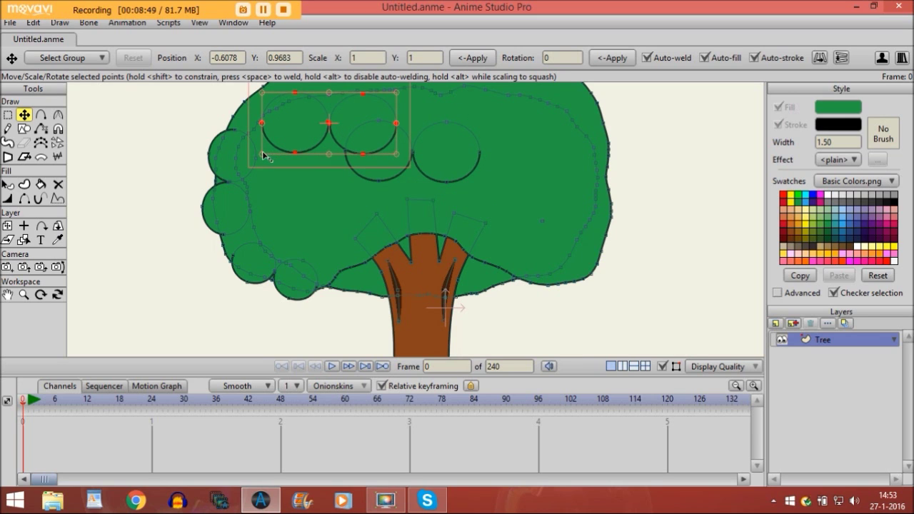
{"action": "left_click_drag", "start_coordinate": [262, 161], "coordinate": [298, 97]}
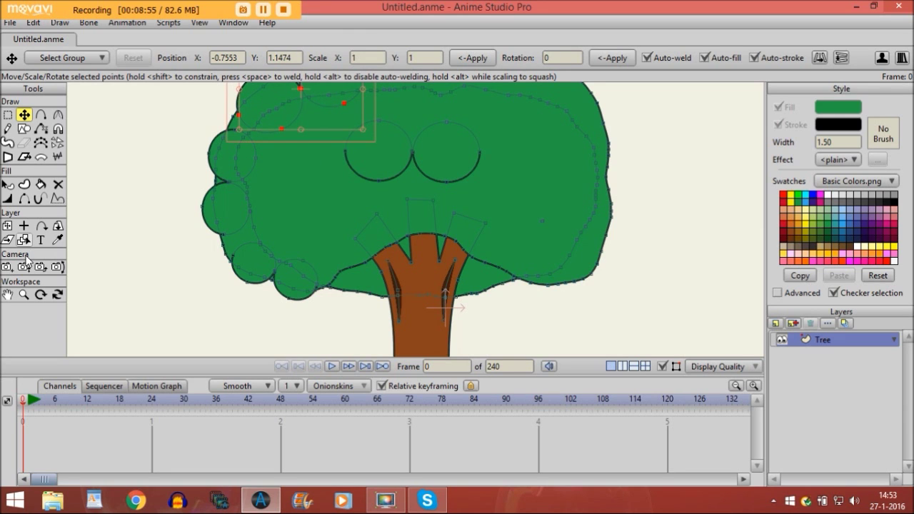
{"action": "left_click", "coordinate": [9, 295]}
{"action": "left_click_drag", "start_coordinate": [321, 179], "coordinate": [309, 242]}
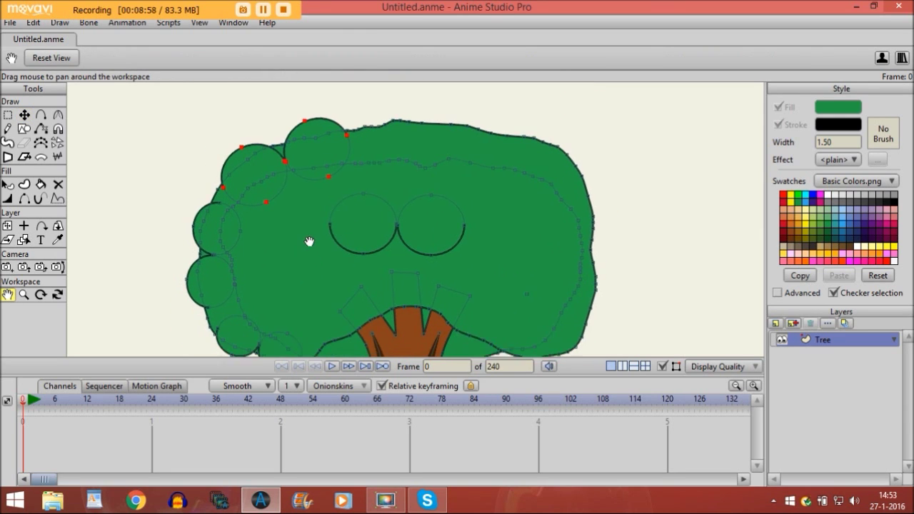
{"action": "left_click", "coordinate": [24, 115]}
Shrink the selected circle pair slightly and nudge it up and left into place
{"action": "left_click_drag", "start_coordinate": [230, 112], "coordinate": [241, 118]}
{"action": "left_click_drag", "start_coordinate": [278, 174], "coordinate": [274, 171]}
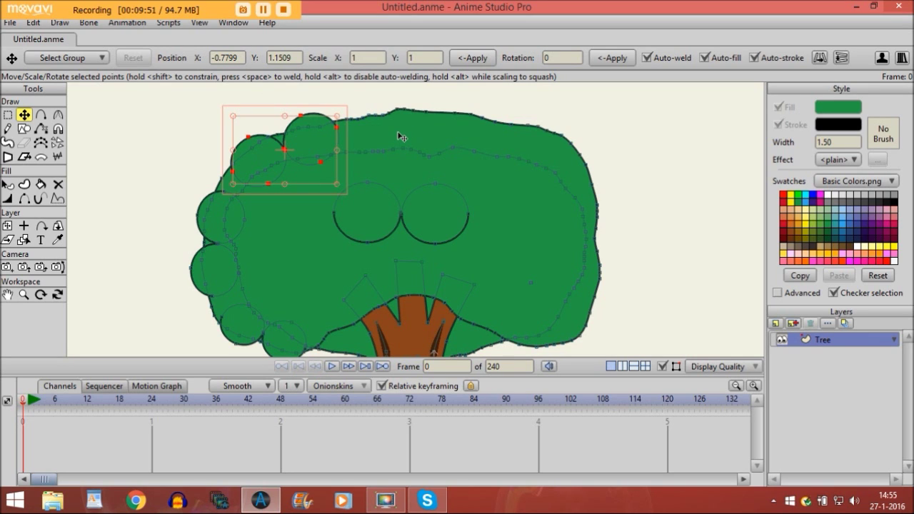
{"action": "key", "text": "F9"}
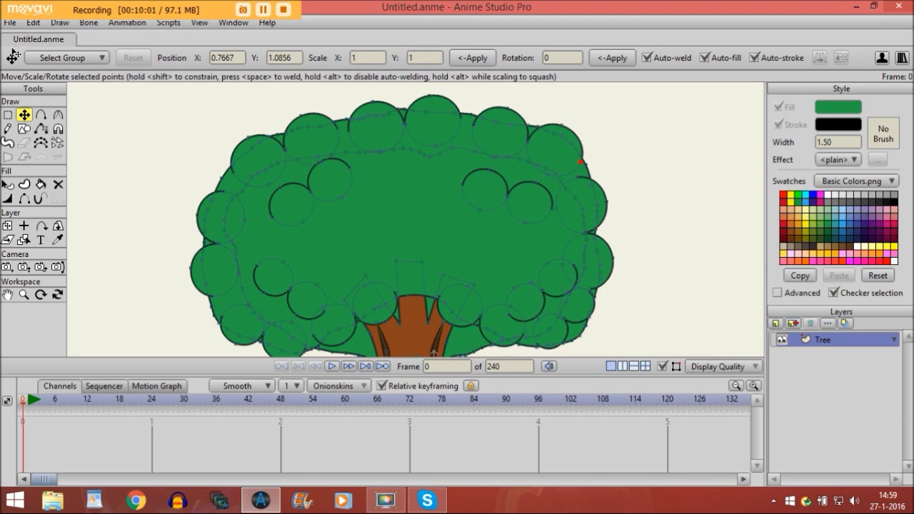
Render a preview of the finished tree with File > Preview, then close the render window
{"action": "left_click", "coordinate": [16, 23]}
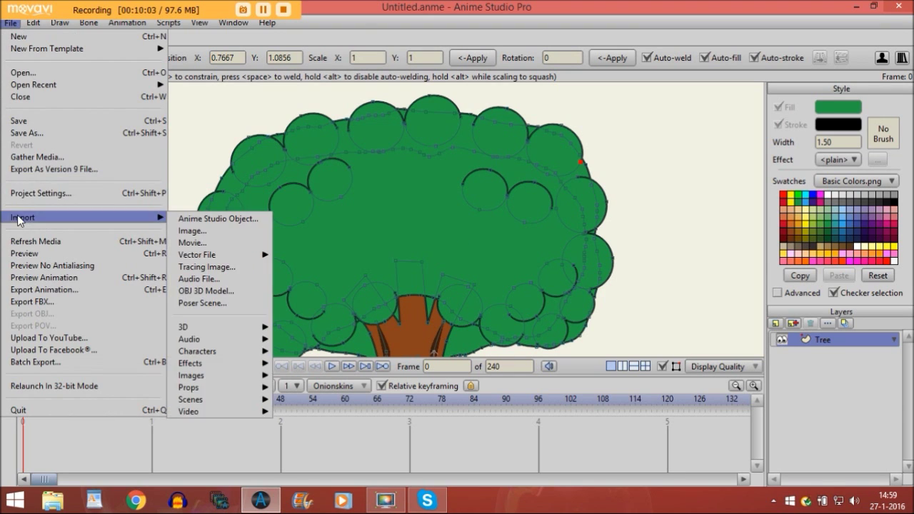
{"action": "left_click", "coordinate": [60, 254]}
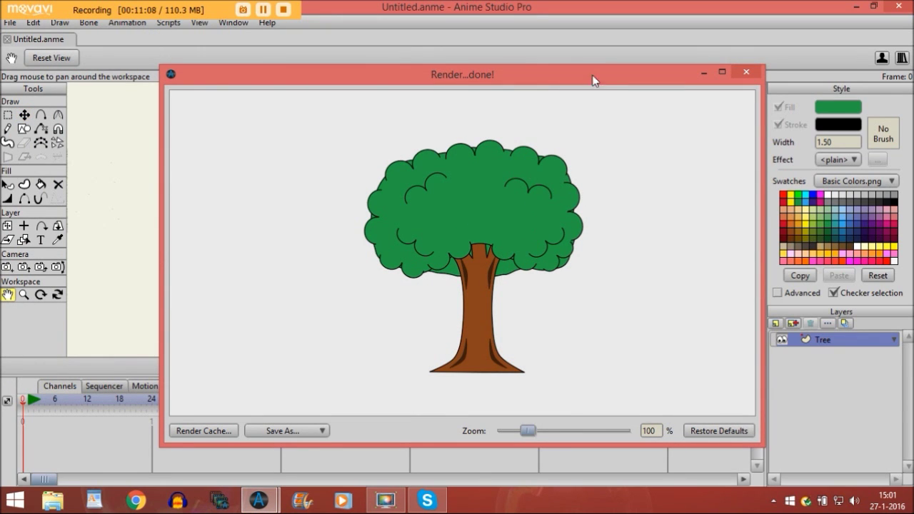
{"action": "left_click", "coordinate": [749, 75]}
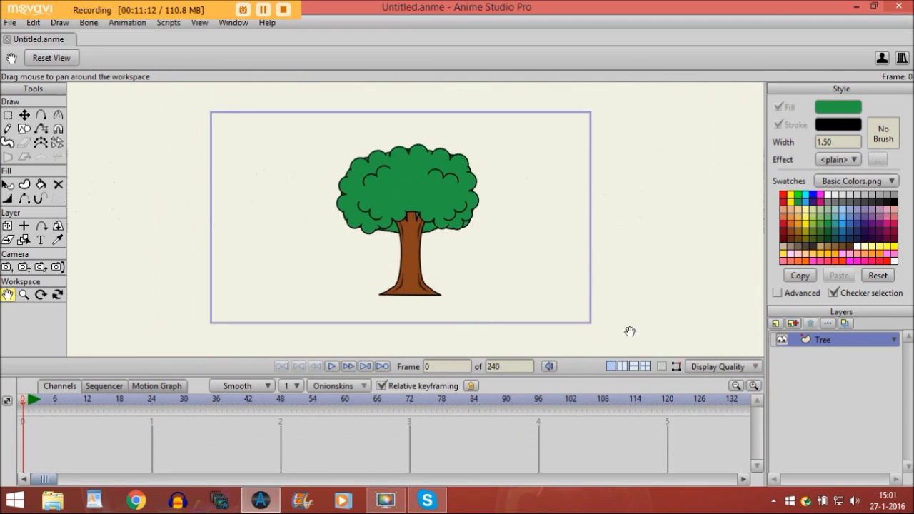